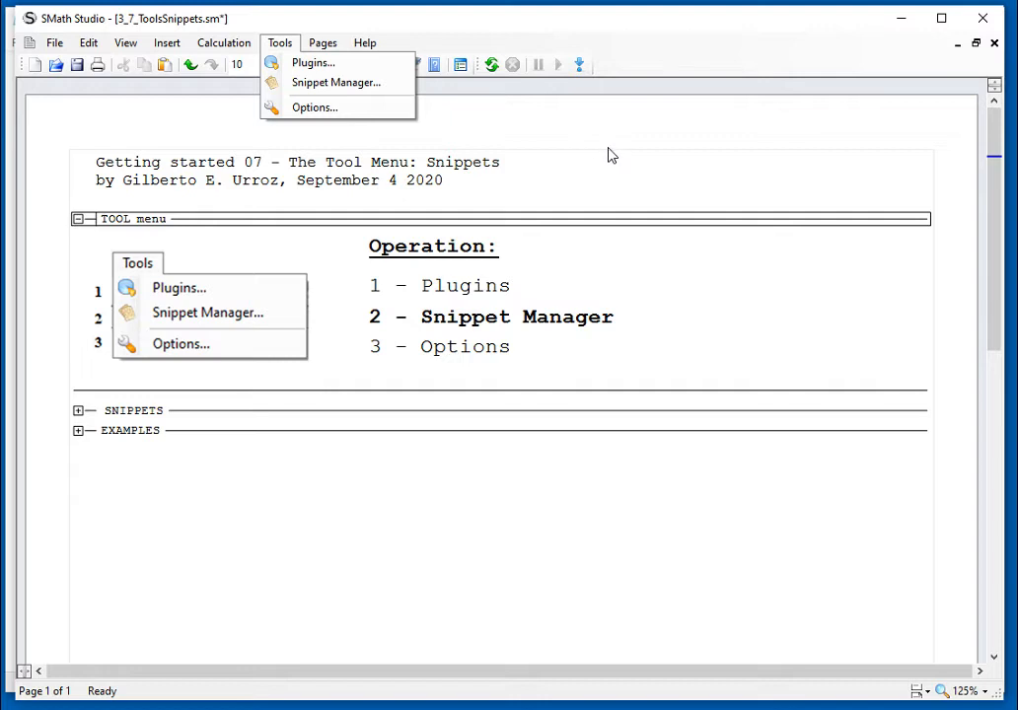
Step: Collapse the TOOL menu area in the 3_7_ToolsSnippets worksheet, leaving the SNIPPETS area collapsed as well
left_click(608, 155)
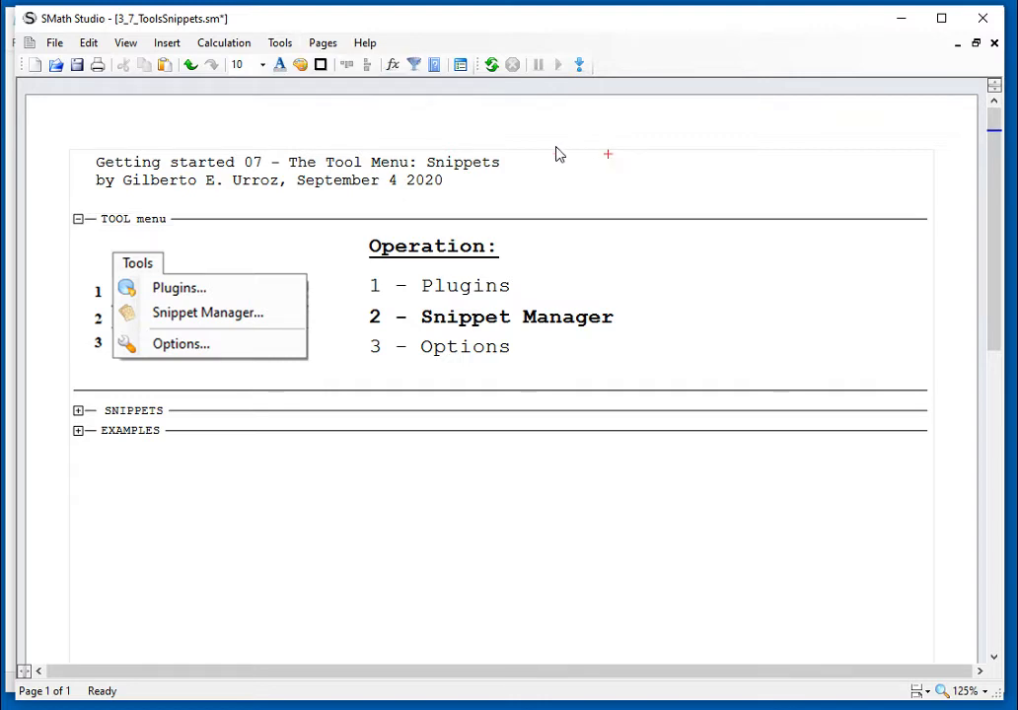
left_click(78, 219)
left_click(78, 240)
left_click(78, 240)
left_click(78, 239)
left_click(78, 239)
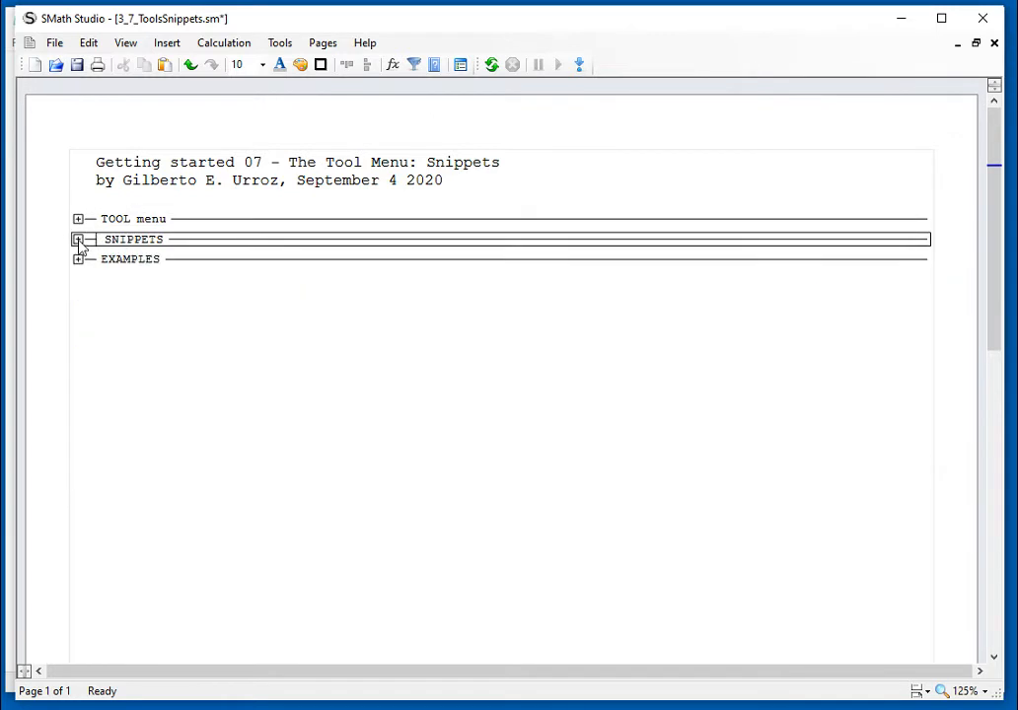
Step: Open the Snippet Manager to view the locally stored snippets and move its dialog clear of the worksheet headings
left_click(280, 44)
left_click(313, 87)
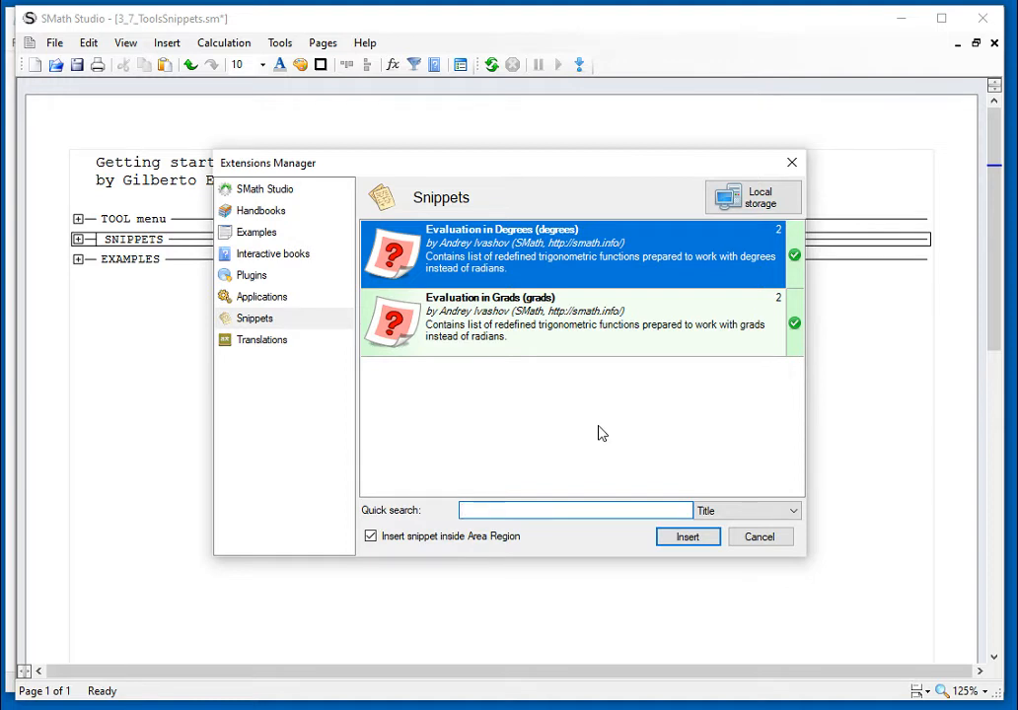
left_click_drag(552, 175, 691, 150)
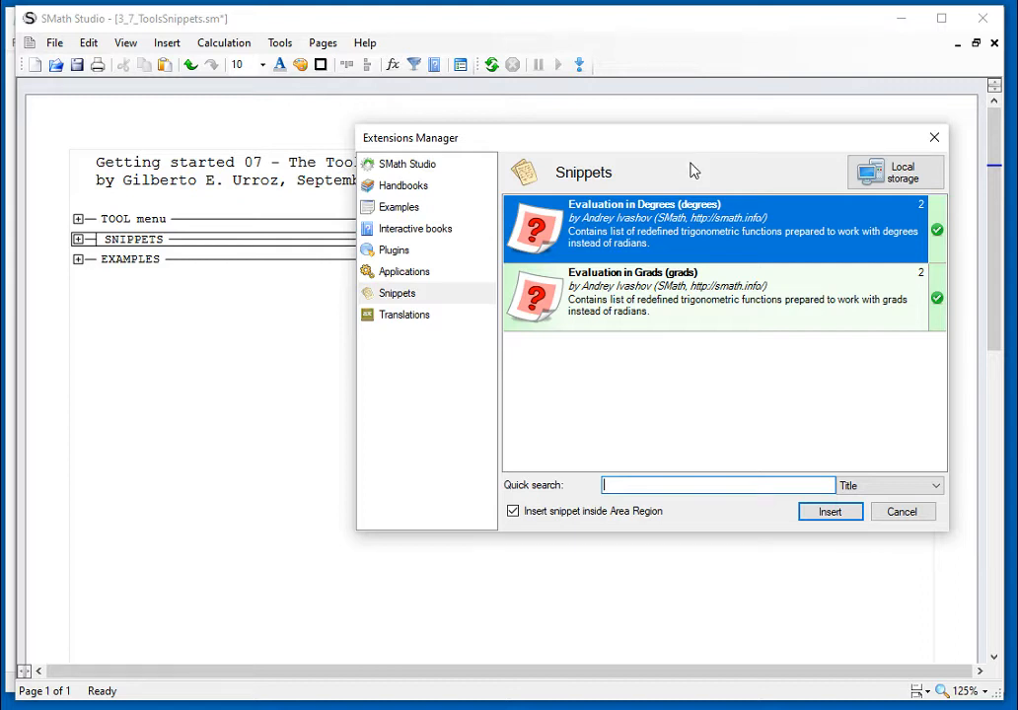
Step: Switch to File Explorer and browse to the snippets folder under Windows (C:) > Program Files (x86) > SMath Studio
key("alt+Tab")
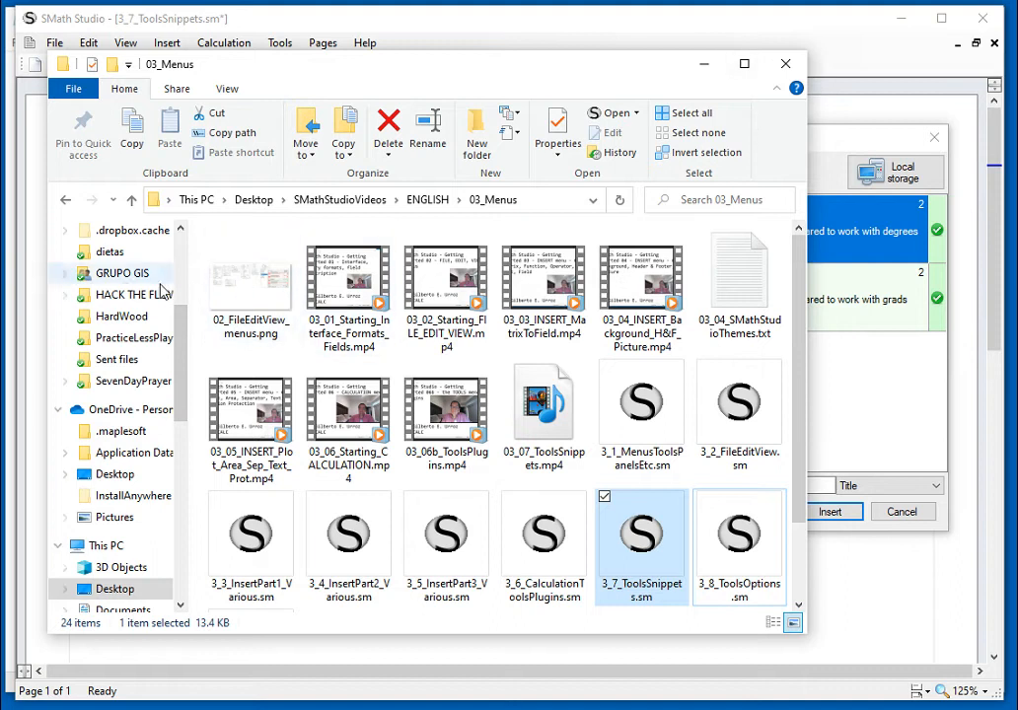
left_click(126, 549)
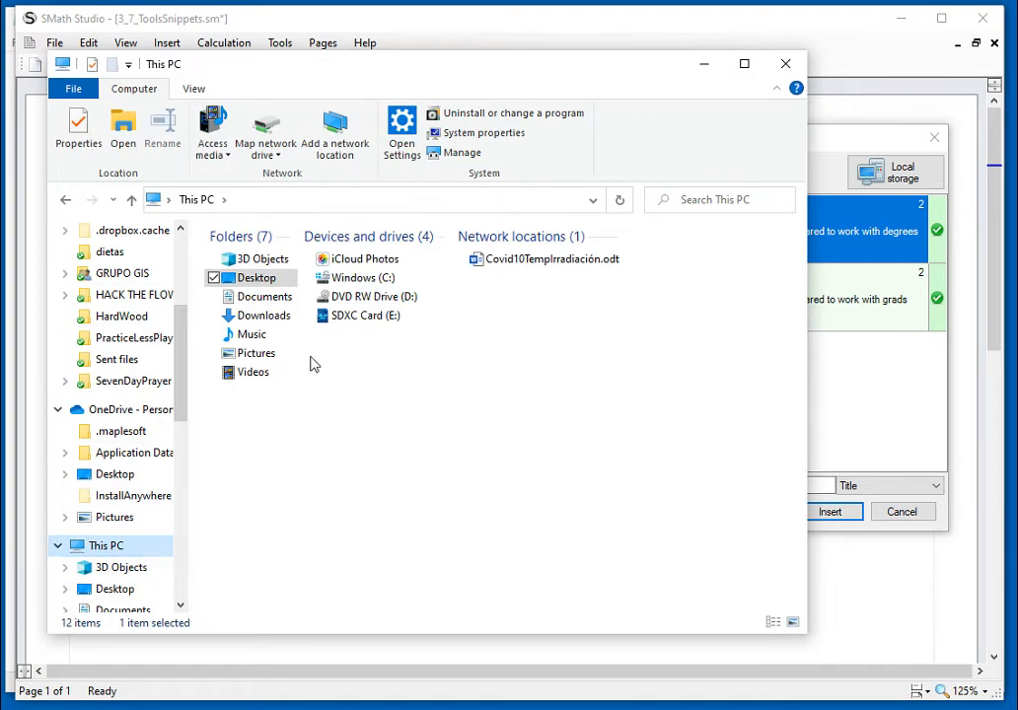
left_click(357, 280)
double_click(357, 280)
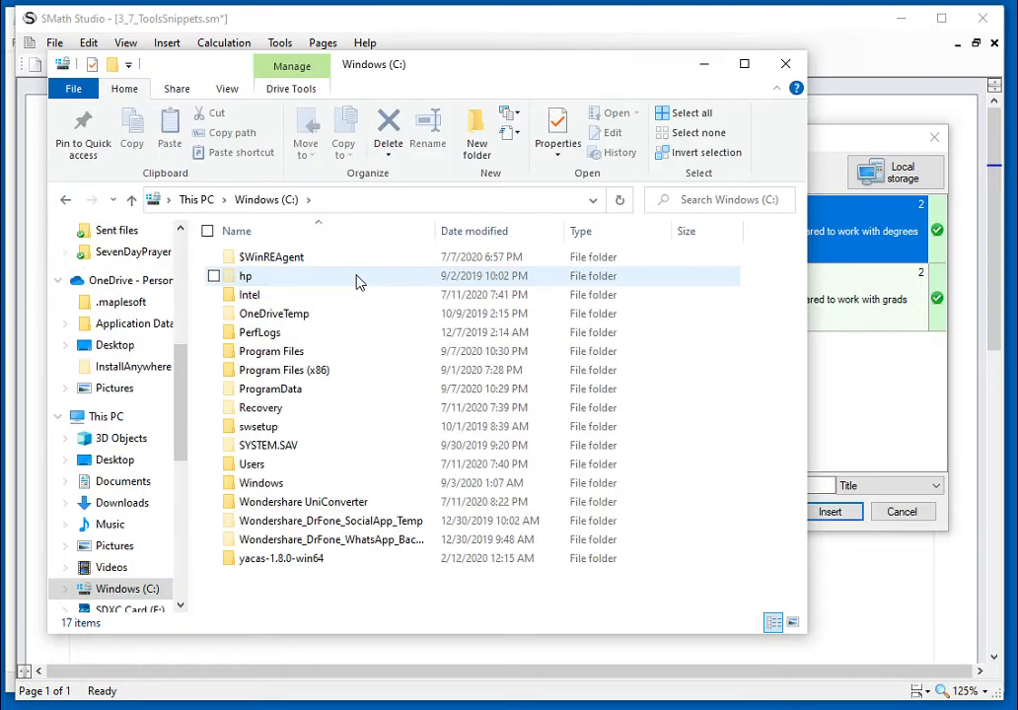
double_click(315, 377)
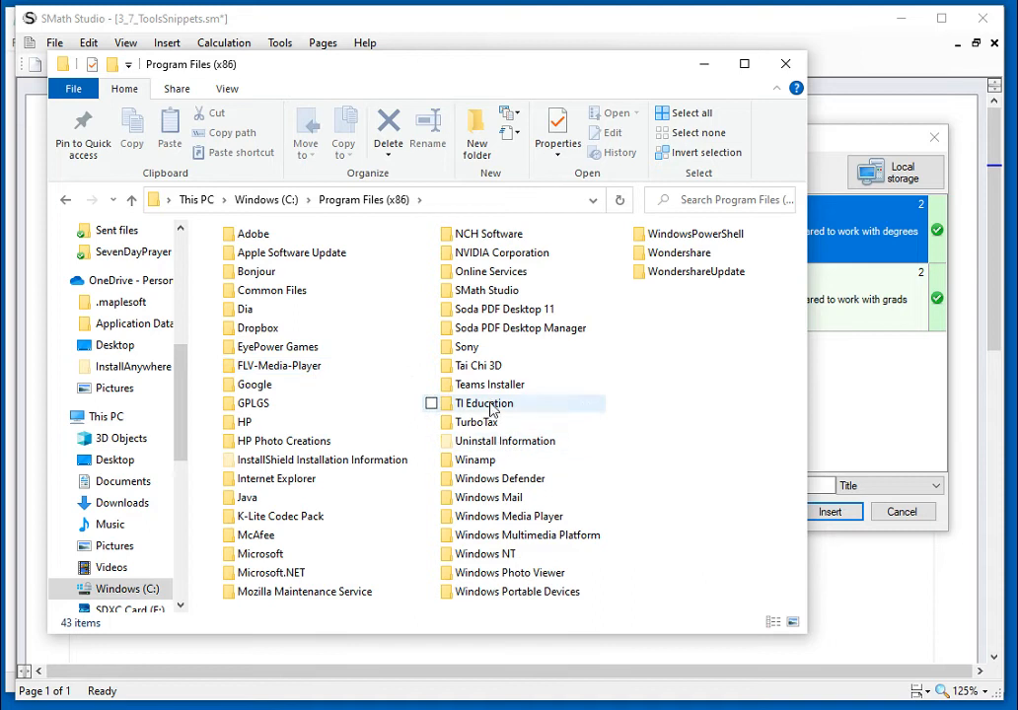
left_click(509, 295)
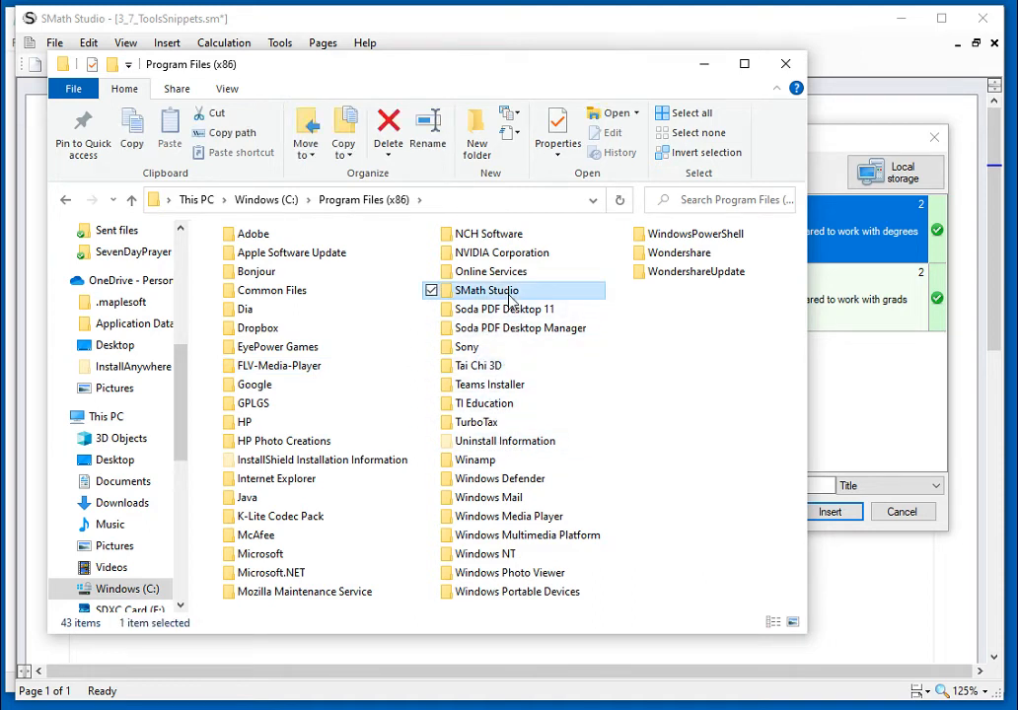
double_click(509, 295)
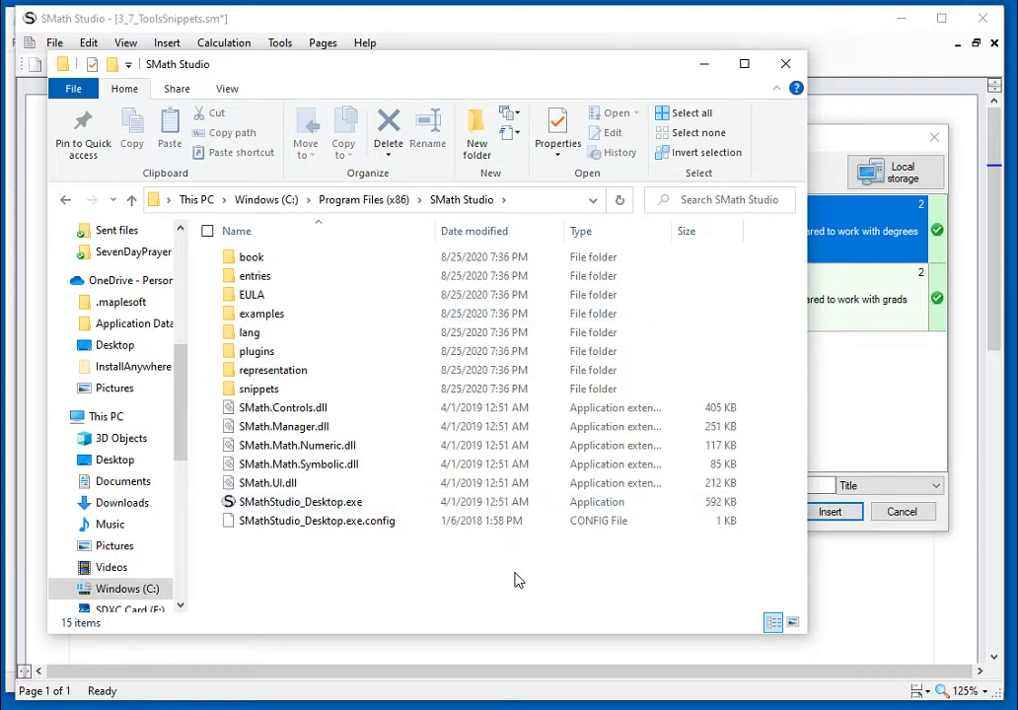
double_click(248, 393)
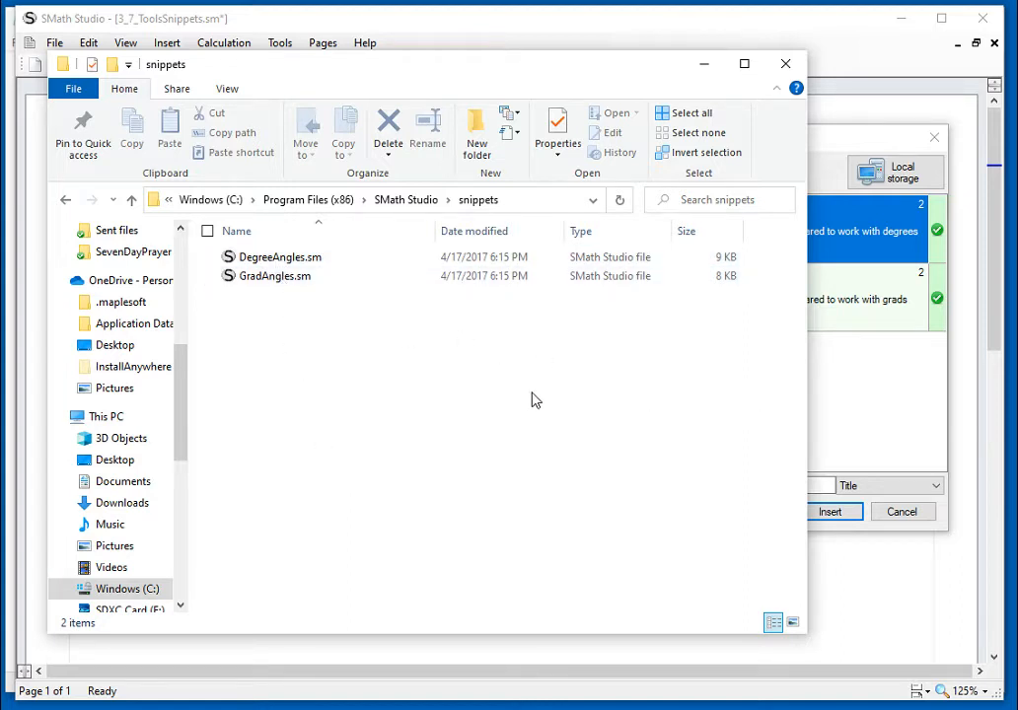
Step: Open DegreeAngles.sm from the snippets folder in SMath Studio and dismiss the Extensions Manager without inserting a snippet
double_click(293, 260)
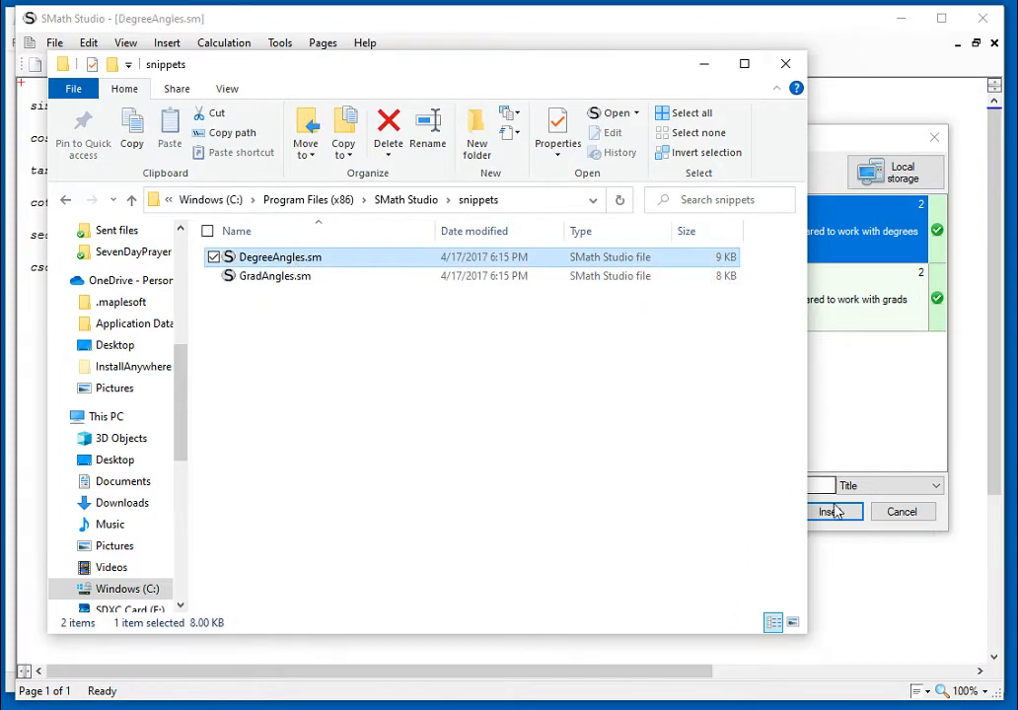
left_click(904, 595)
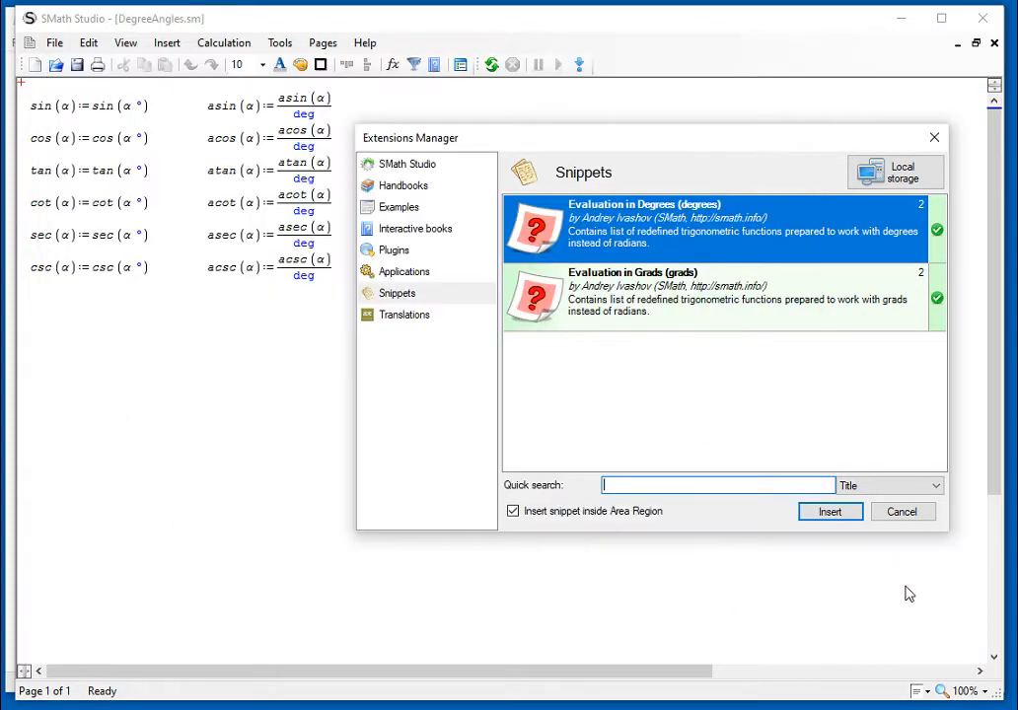
left_click(885, 515)
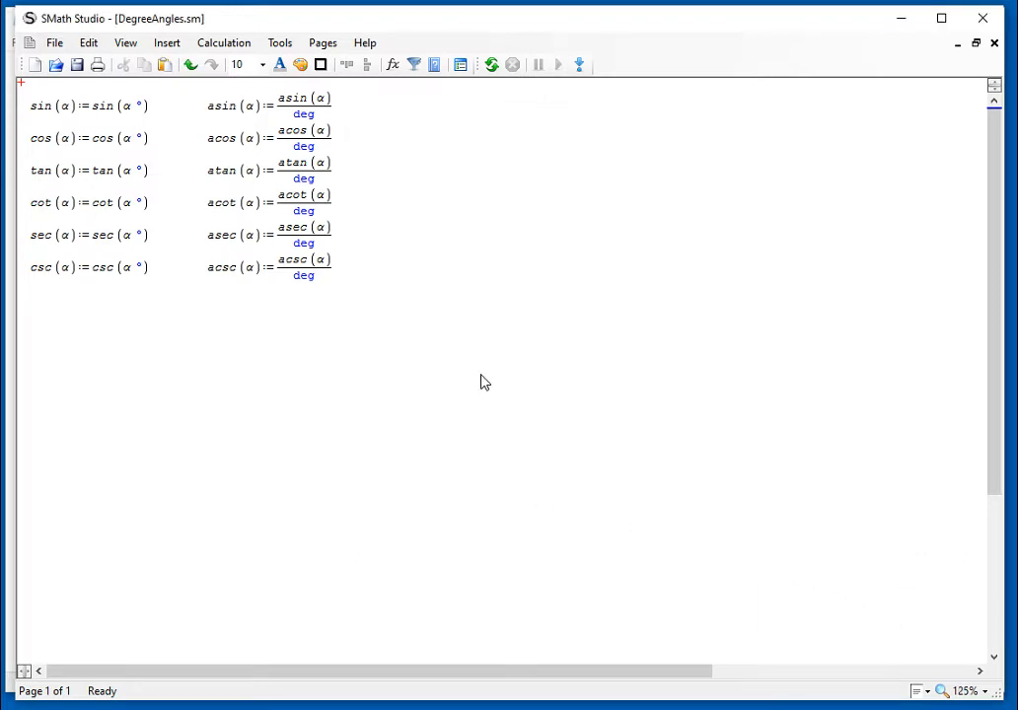
Step: Examine the direct trigonometric definitions from sin to csc, checking how the argument α appears on both sides of the sin definition
mouse_move(80, 114)
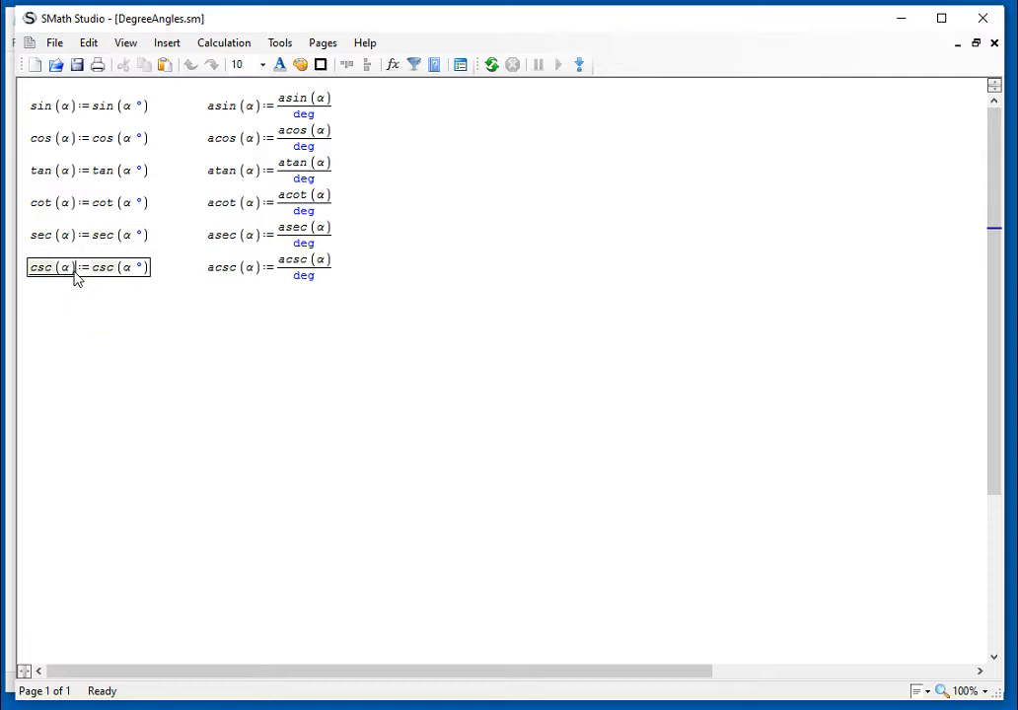
left_click(126, 108)
left_click_drag(125, 109, 135, 112)
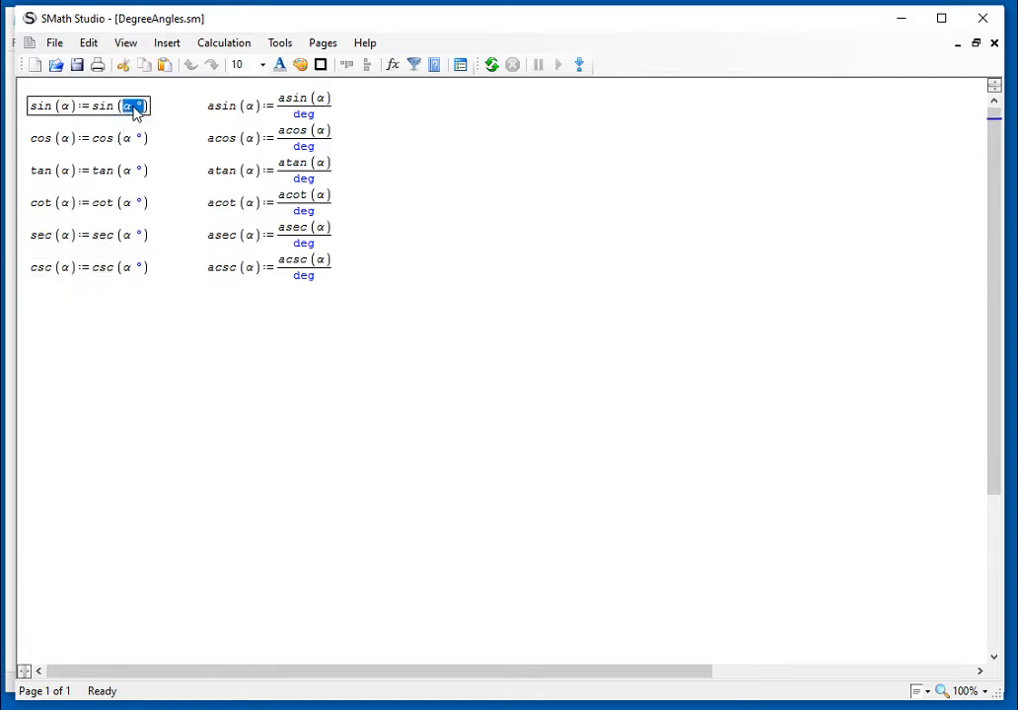
left_click(756, 248)
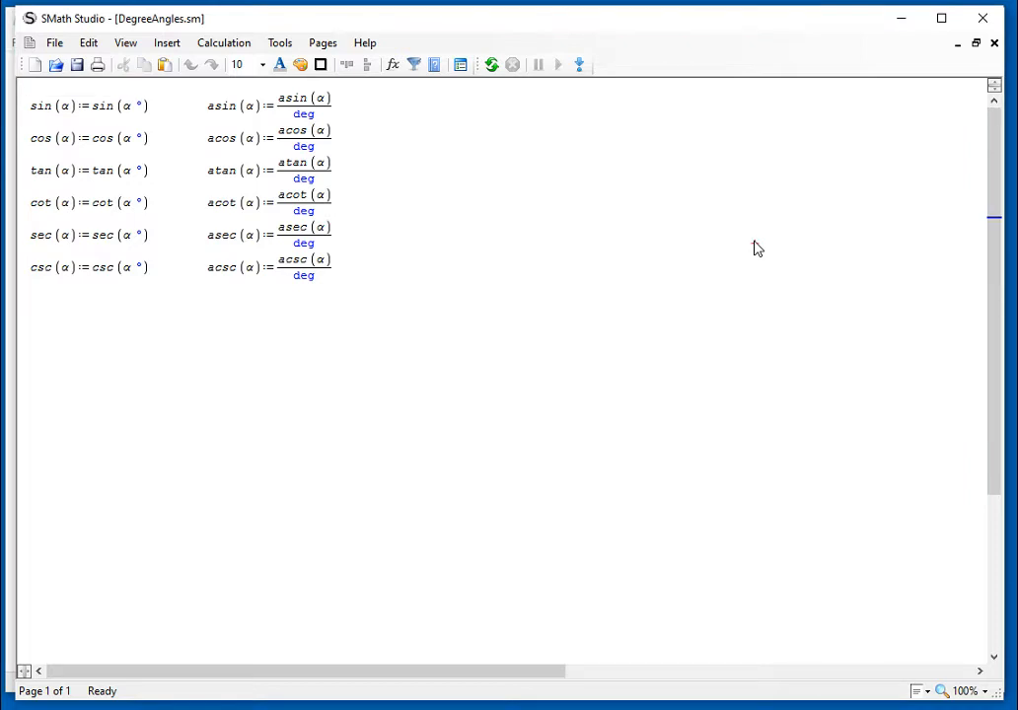
left_click(67, 114)
double_click(65, 114)
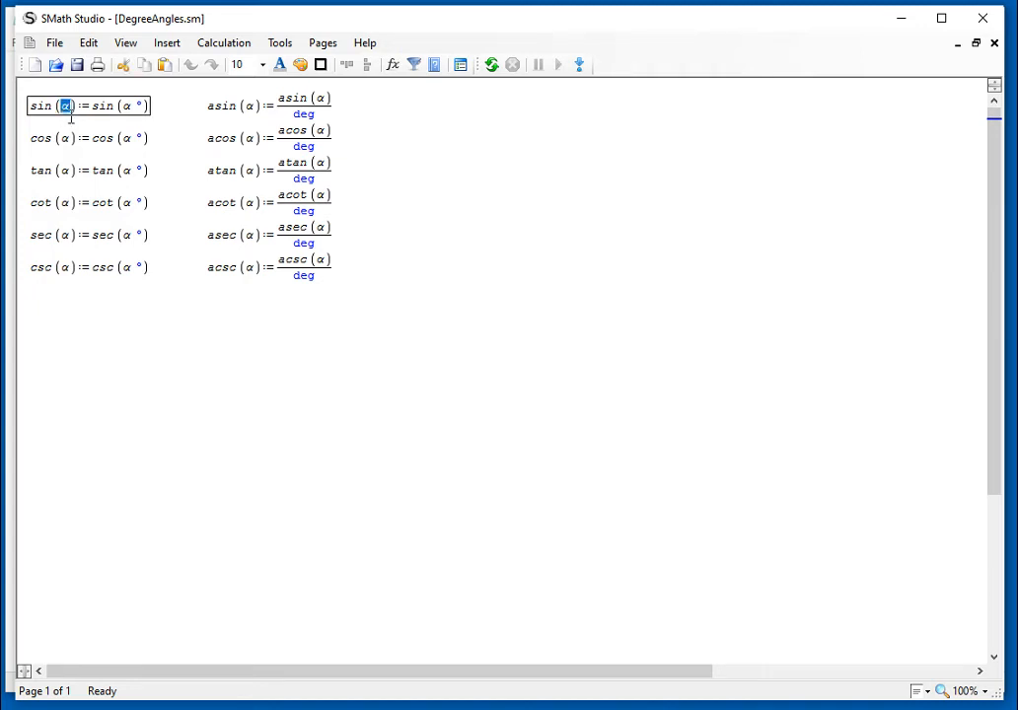
left_click(770, 354)
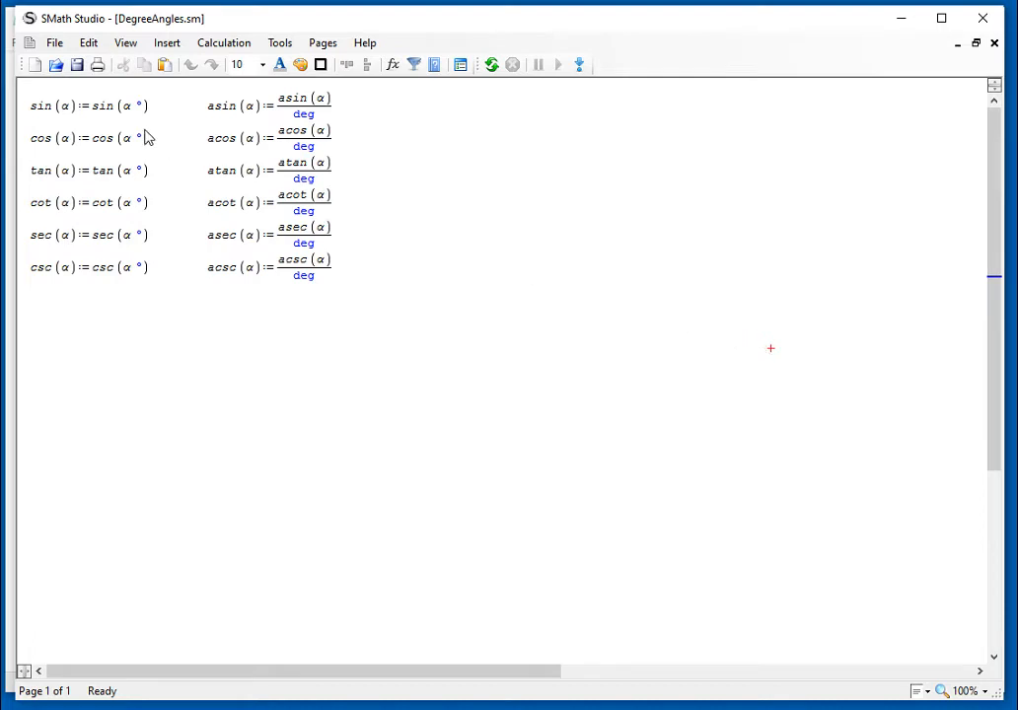
mouse_move(83, 114)
left_click_drag(151, 293, 120, 113)
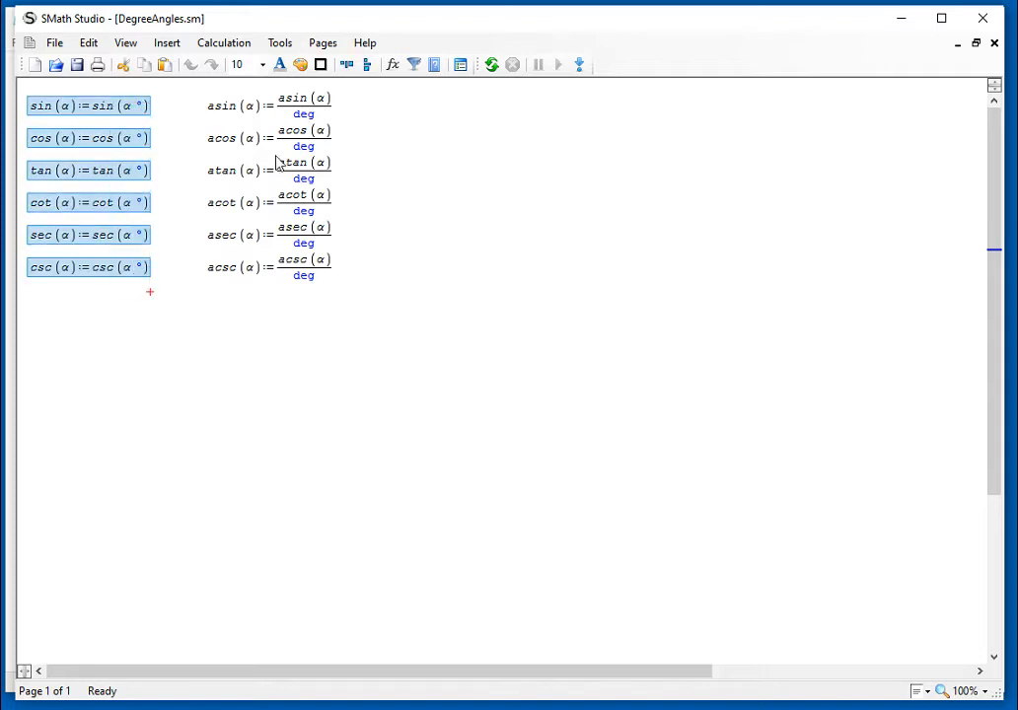
left_click(633, 243)
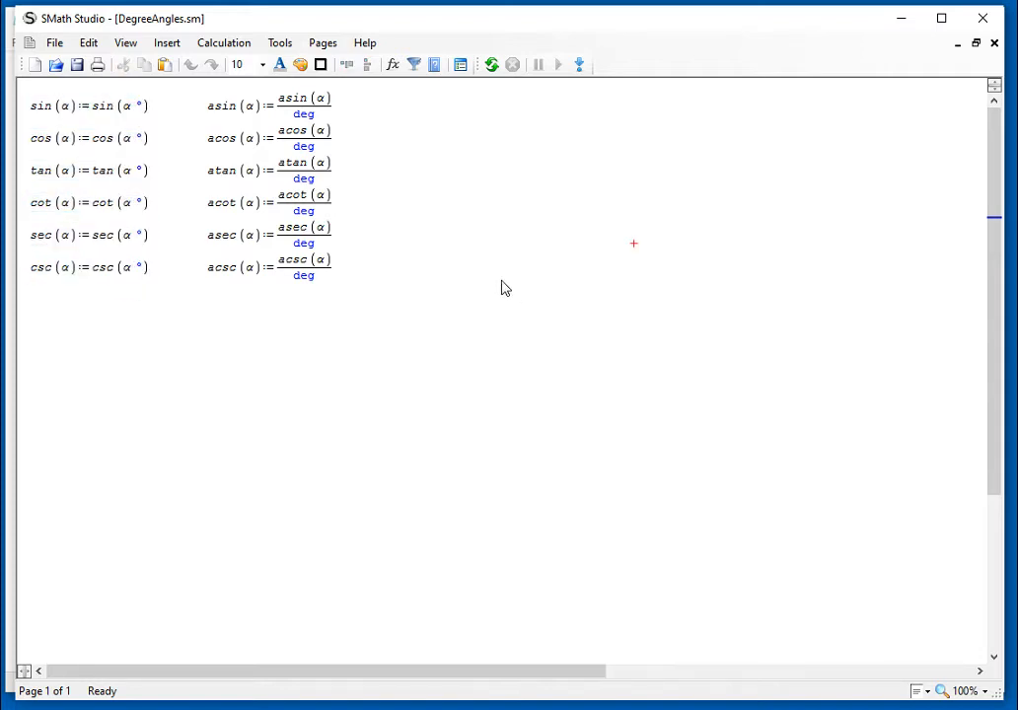
Step: Examine the inverse trigonometric definitions from asin to acsc, checking the argument, numerator and deg divisor of the asin definition
left_click_drag(345, 293, 280, 109)
left_click(640, 304)
left_click(254, 108)
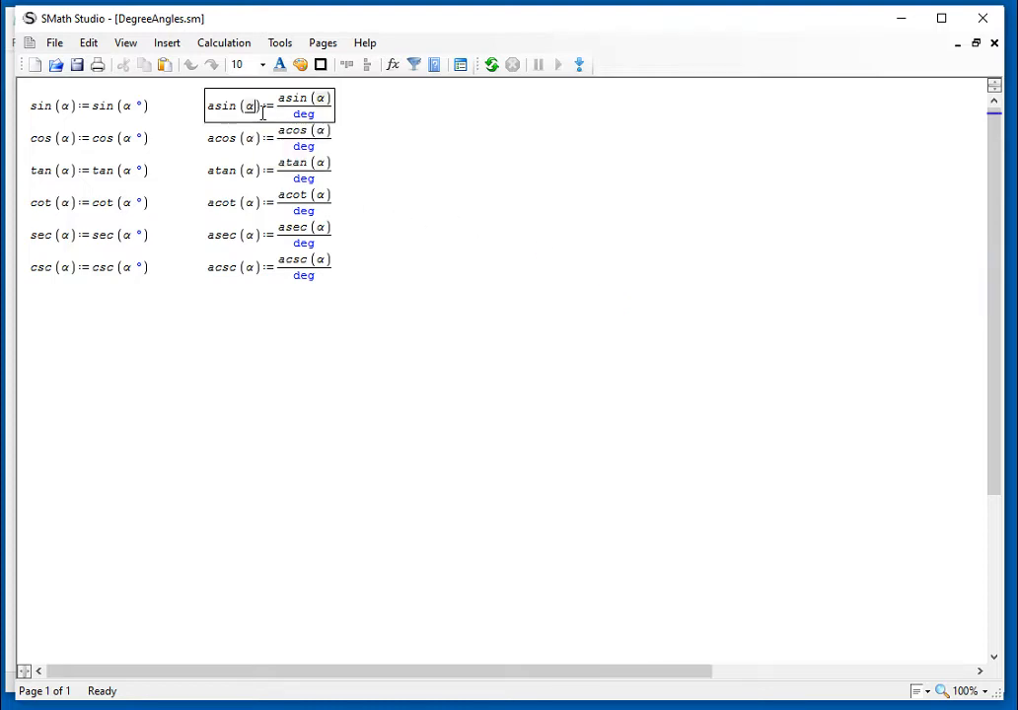
left_click(375, 130)
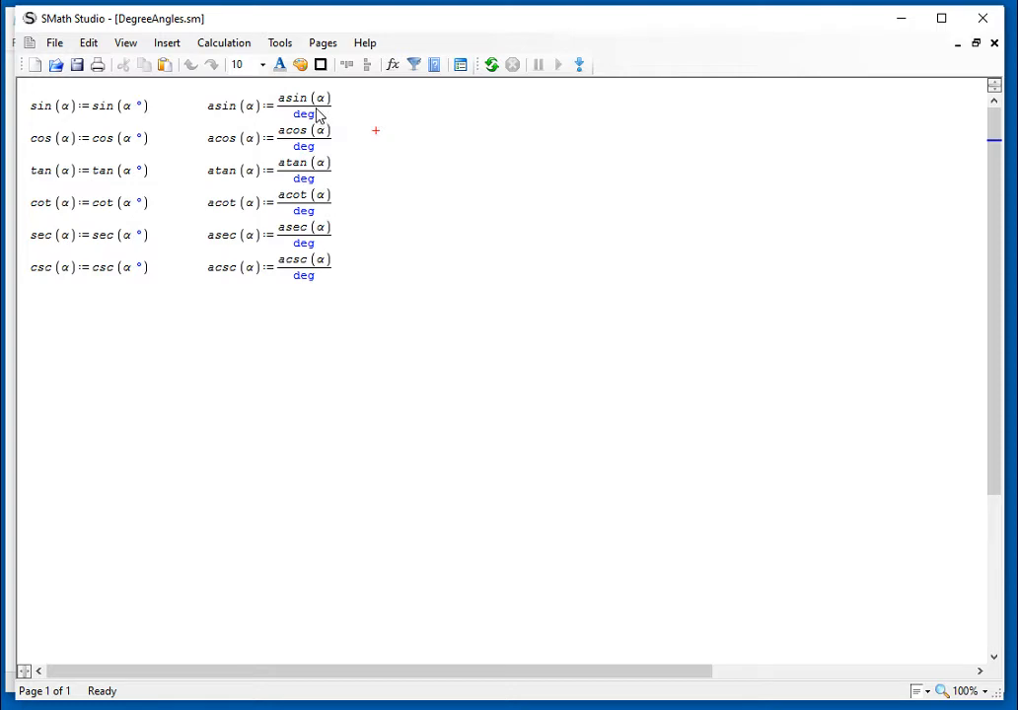
left_click(280, 109)
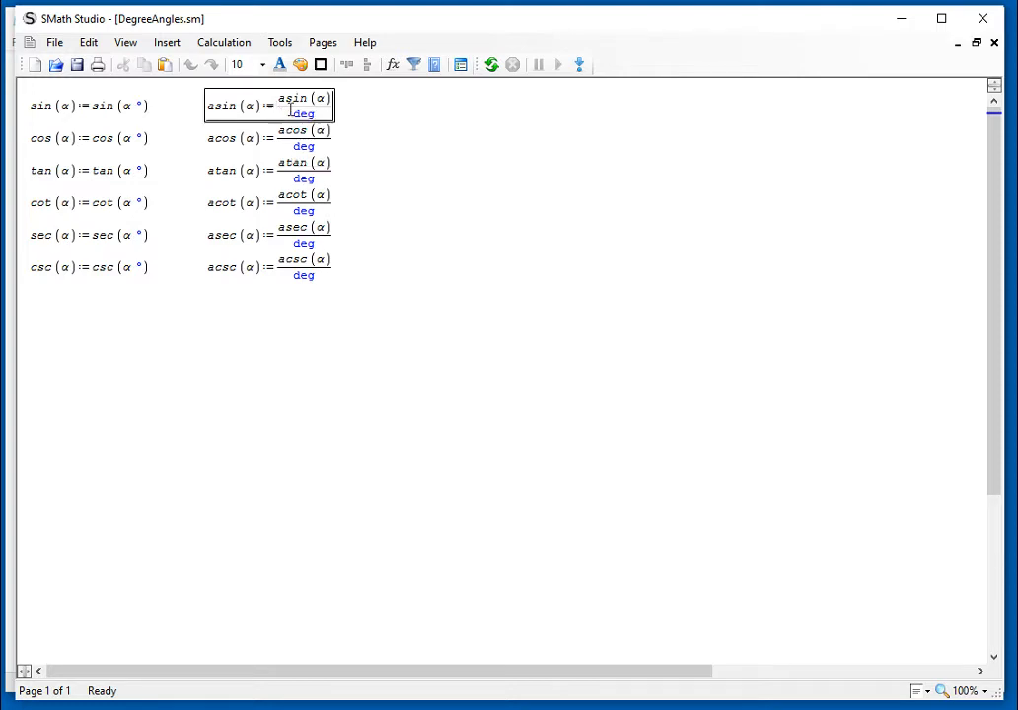
left_click_drag(281, 103, 303, 107)
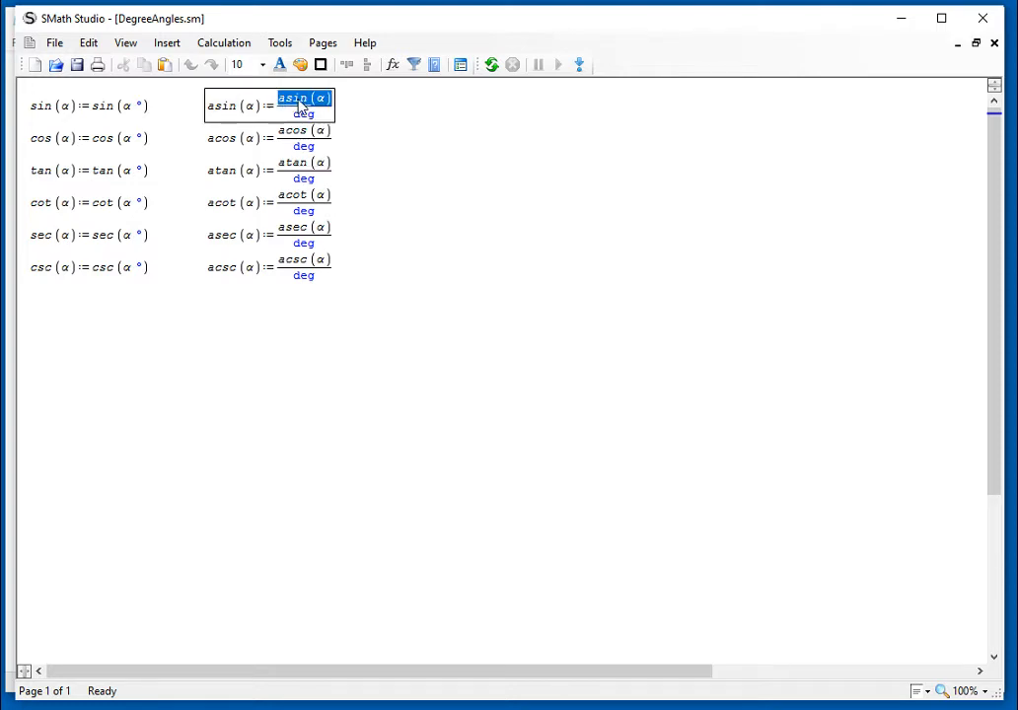
left_click(374, 106)
mouse_move(317, 118)
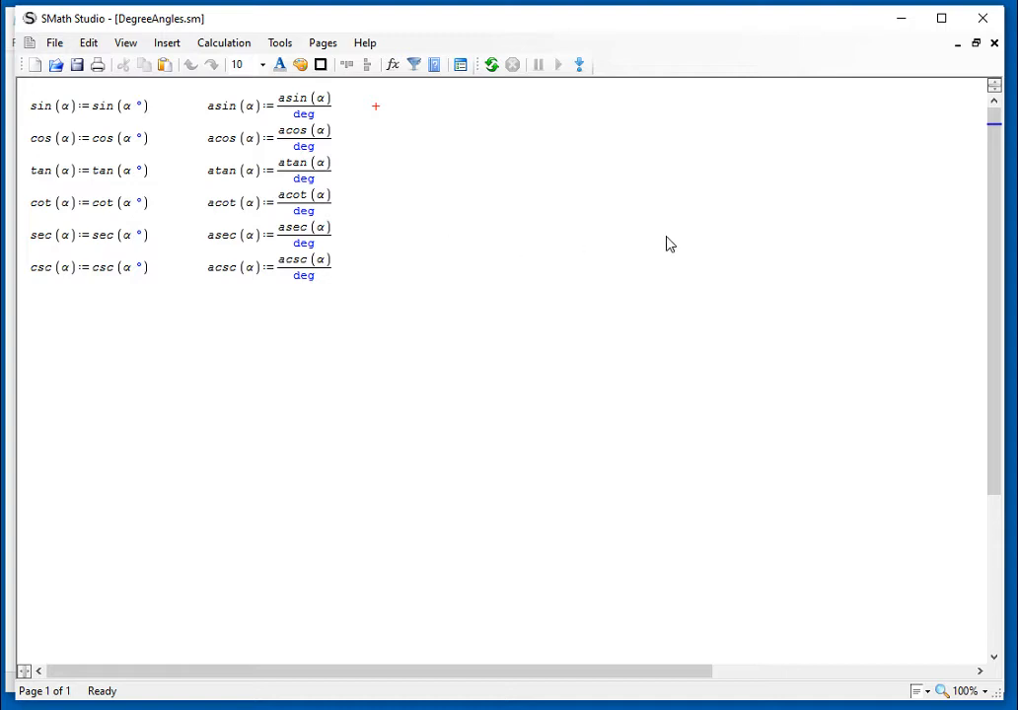
Step: Close DegreeAngles.sm, check the snippets folder's path in File Explorer, and return to the 3_7_ToolsSnippets worksheet in SMath Studio
left_click(994, 44)
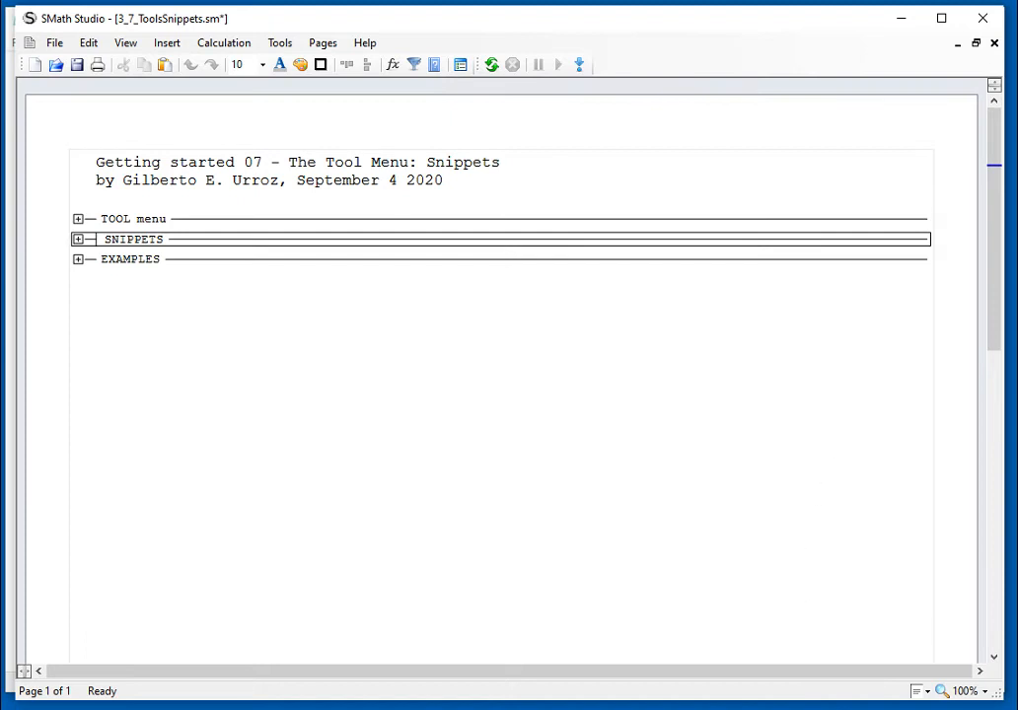
key("alt+Tab")
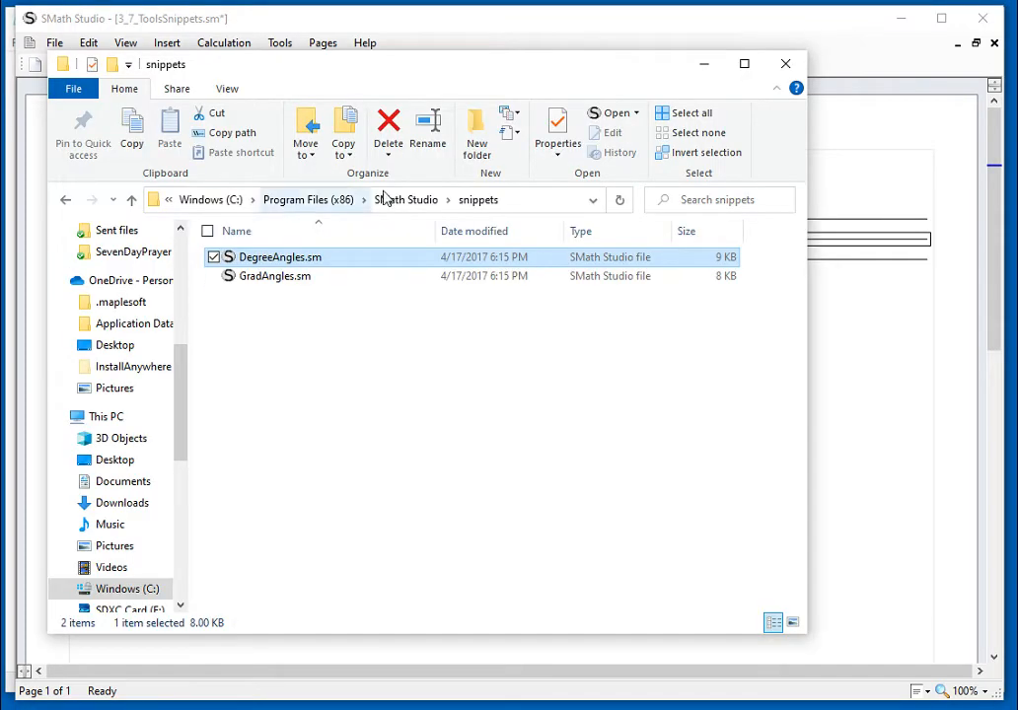
left_click(469, 201)
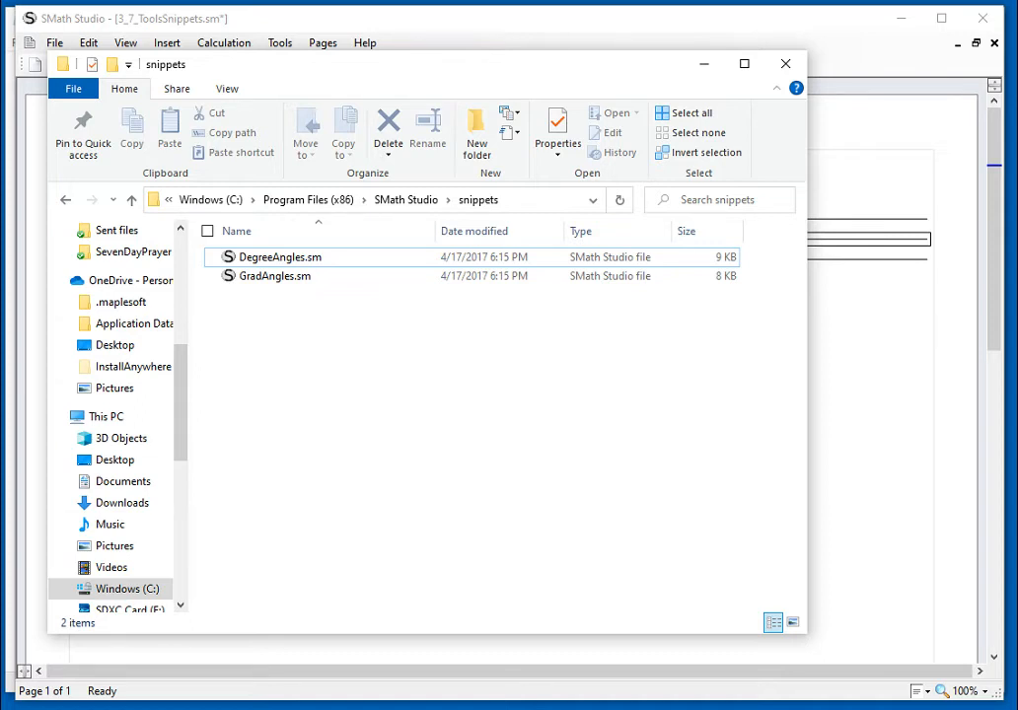
left_click(900, 416)
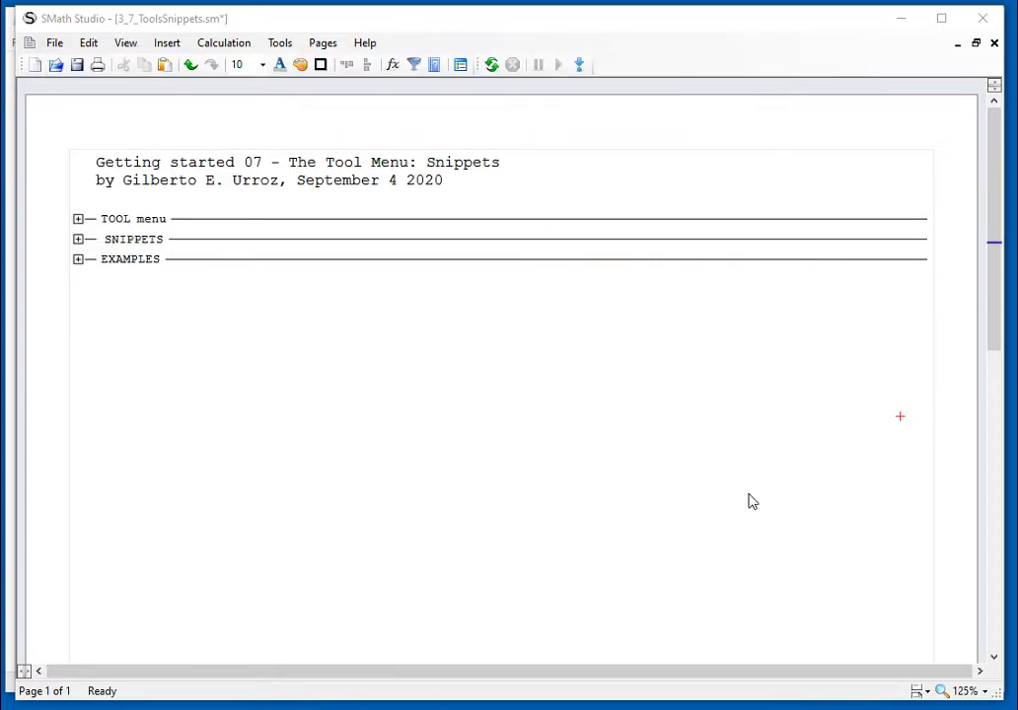
Step: Switch to the Page6 worksheet containing the hypothenuse snippet example and set its zoom to 125%
left_click(325, 45)
left_click(367, 129)
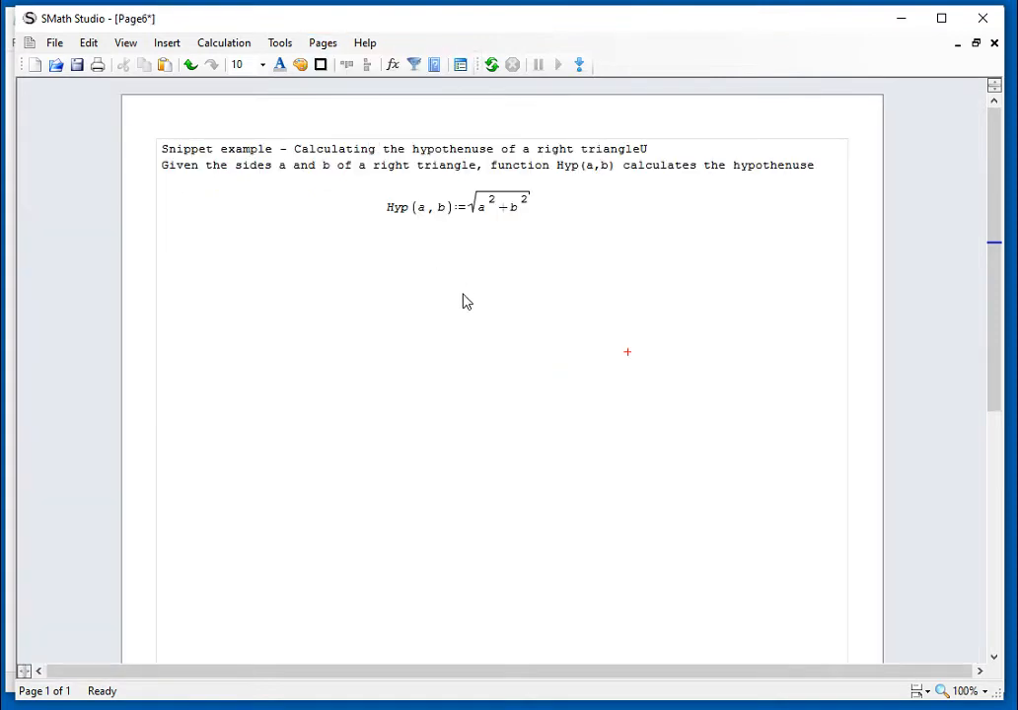
left_click(962, 690)
left_click(955, 627)
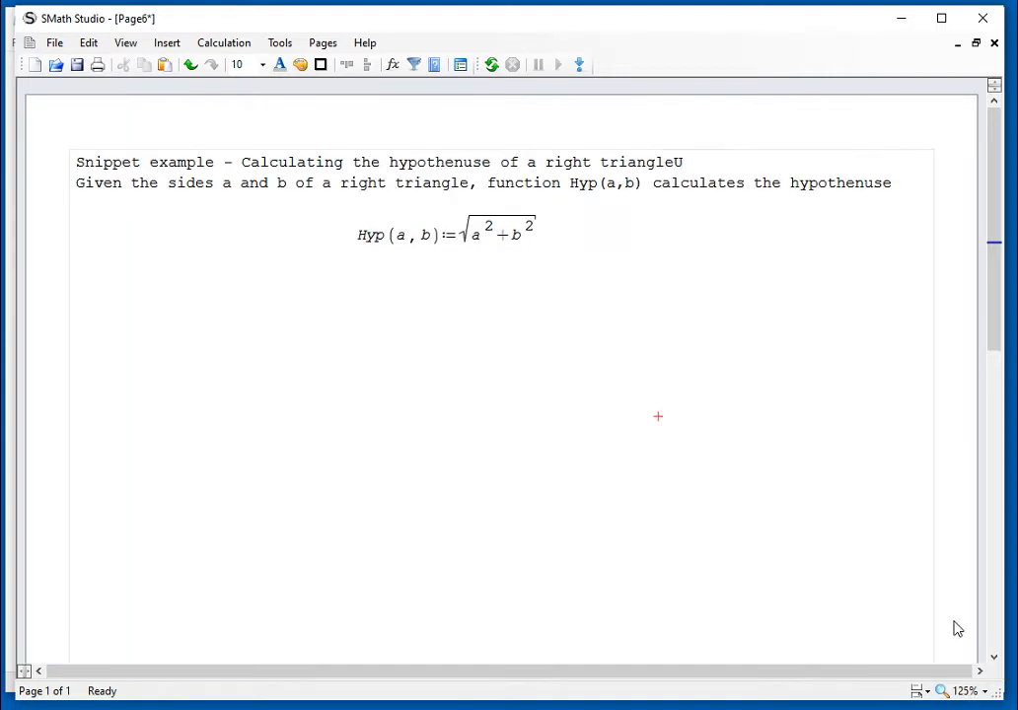
Step: Remove the stray U from the end of the snippet example's title line and select the Hyp(a,b) definition
left_click_drag(658, 204, 653, 180)
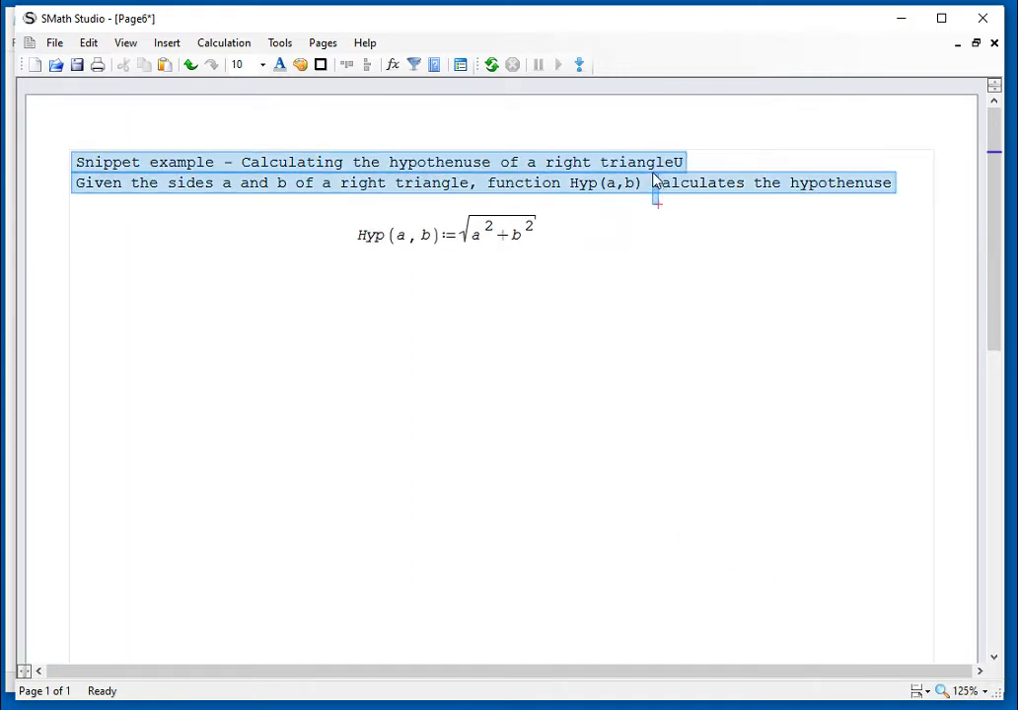
left_click(687, 256)
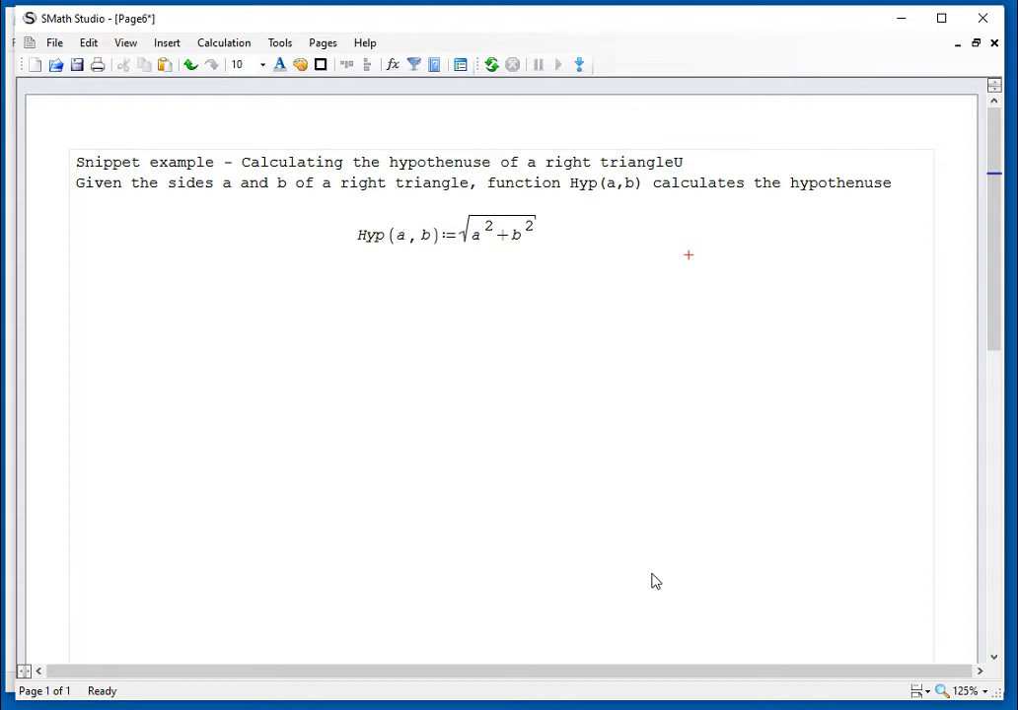
left_click(689, 169)
left_click(690, 330)
left_click_drag(547, 276, 518, 245)
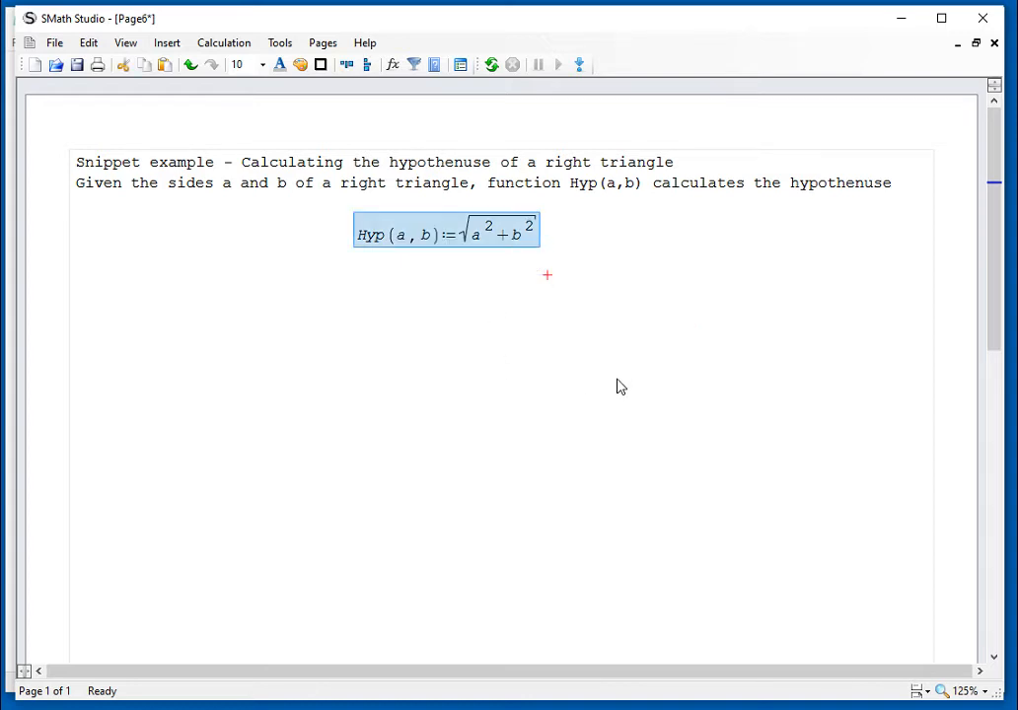
Step: Start saving the Page6 worksheet under a new name and choose the Windows (C:) drive as its location
left_click(618, 383)
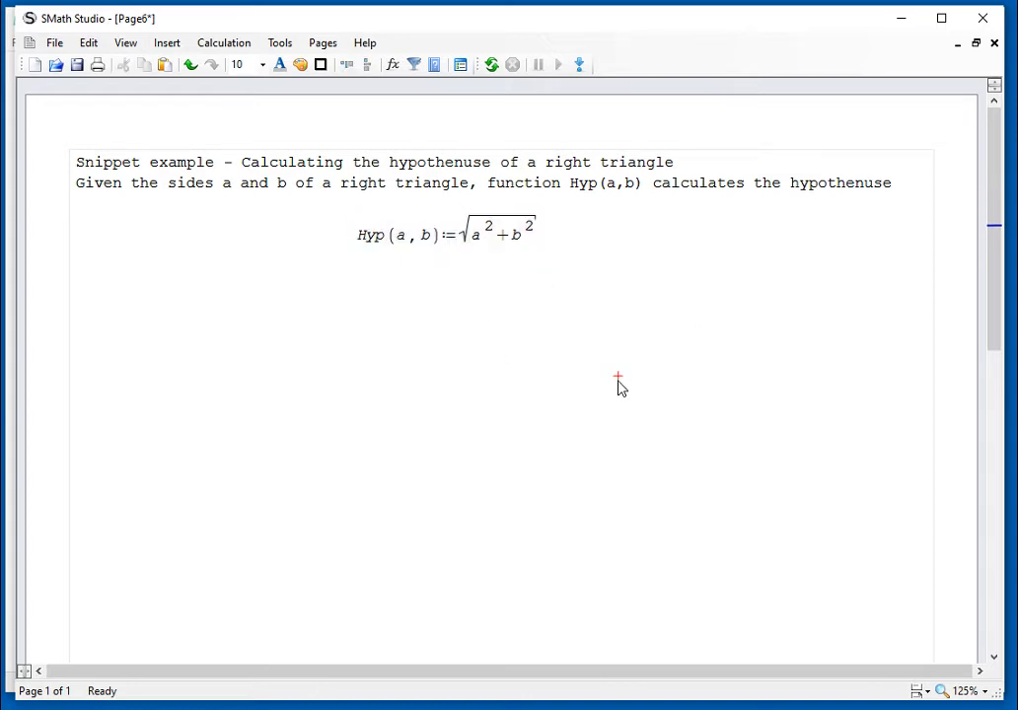
left_click(51, 54)
left_click(93, 148)
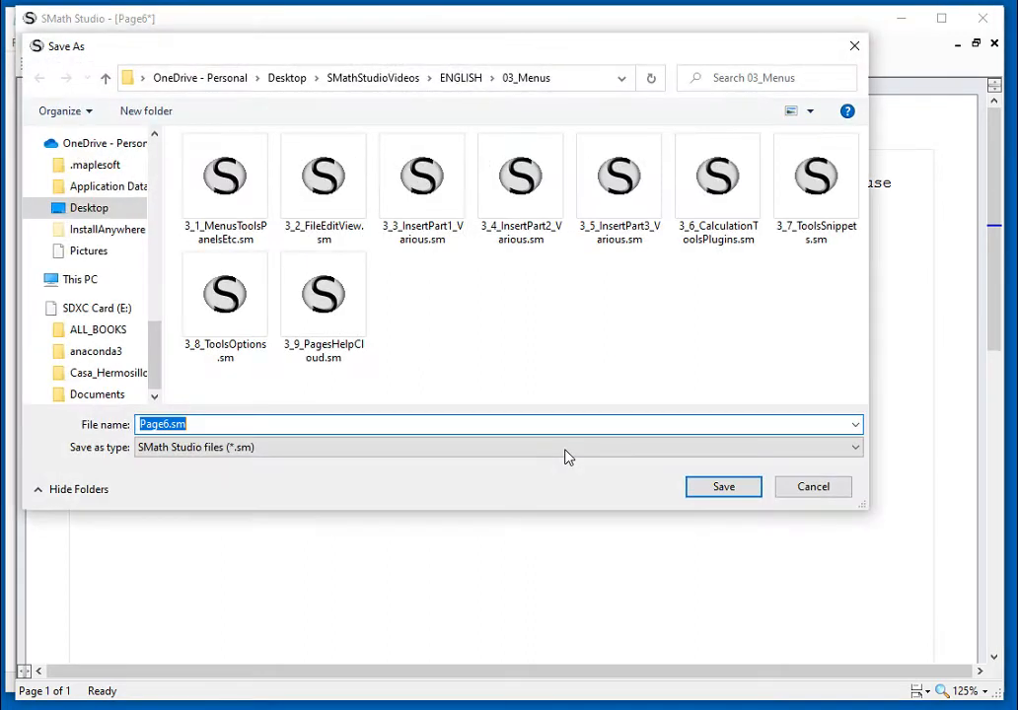
scroll(148, 296, "up", 3)
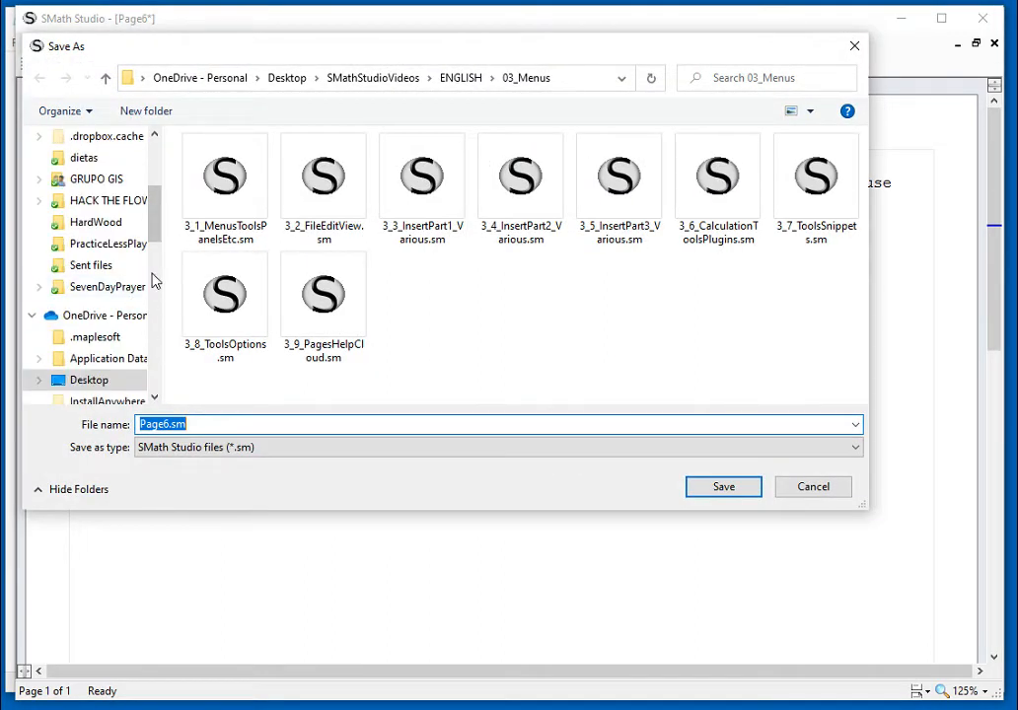
scroll(155, 178, "up", 3)
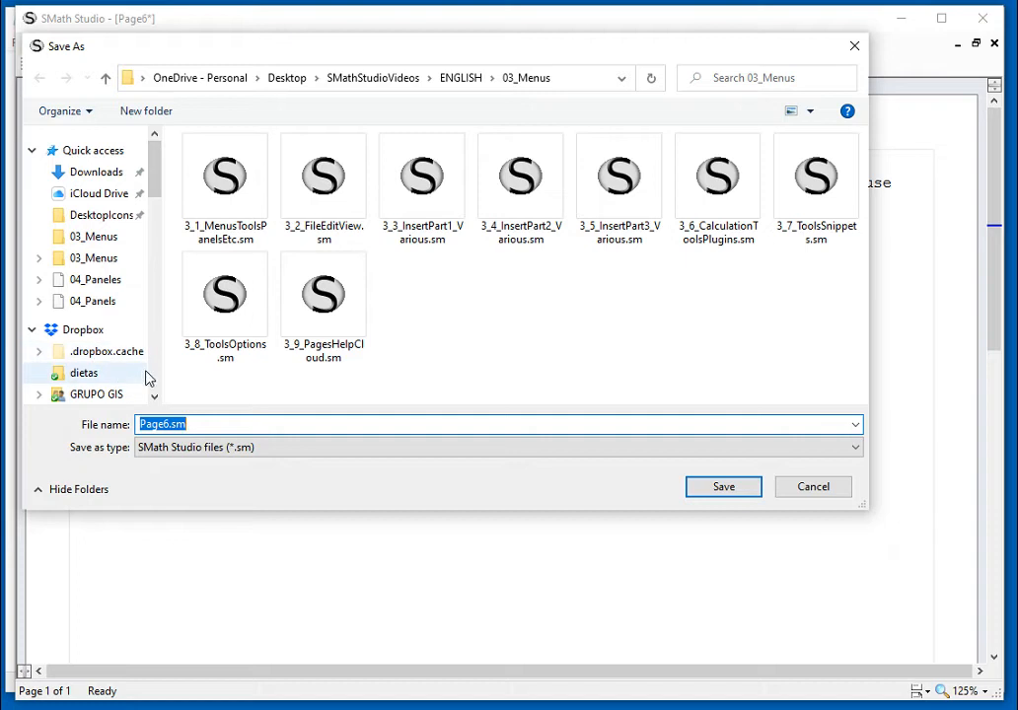
scroll(148, 375, "down", 5)
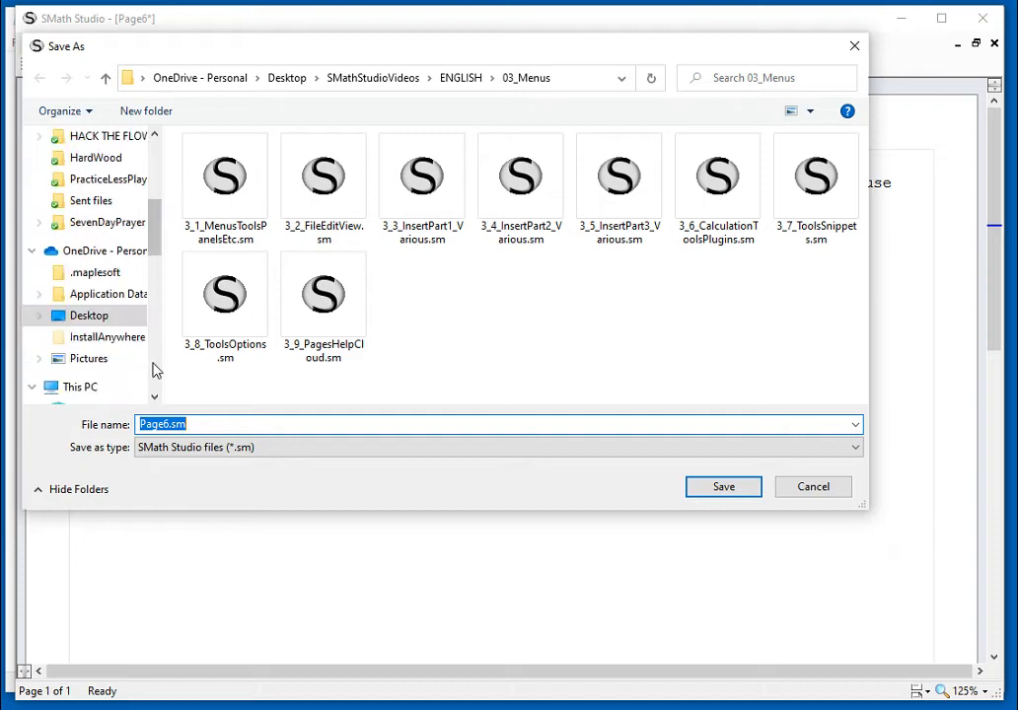
left_click(103, 388)
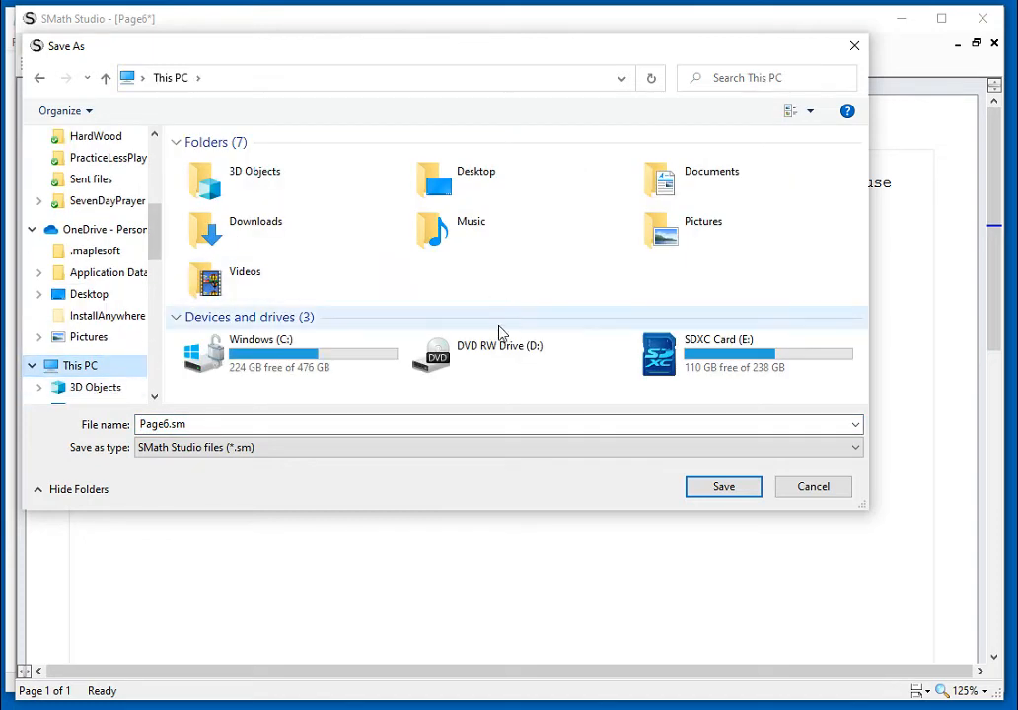
double_click(325, 363)
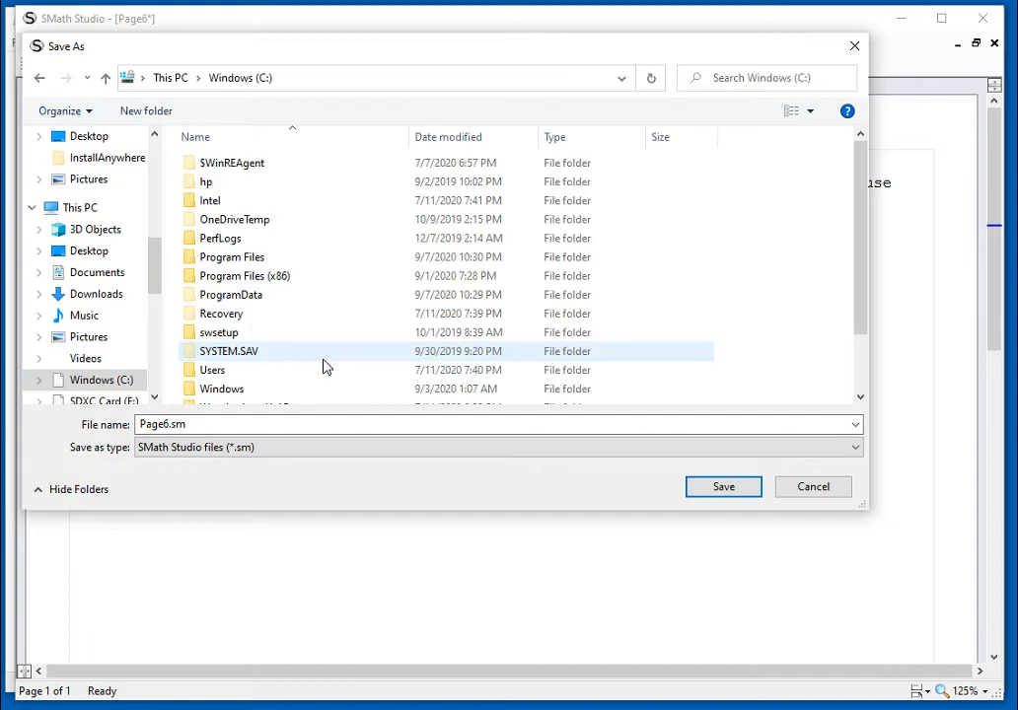
Step: Browse to the snippets folder inside Program Files (x86)\SMath Studio as the save location
double_click(276, 282)
scroll(308, 297, "down", 2)
scroll(309, 296, "down", 3)
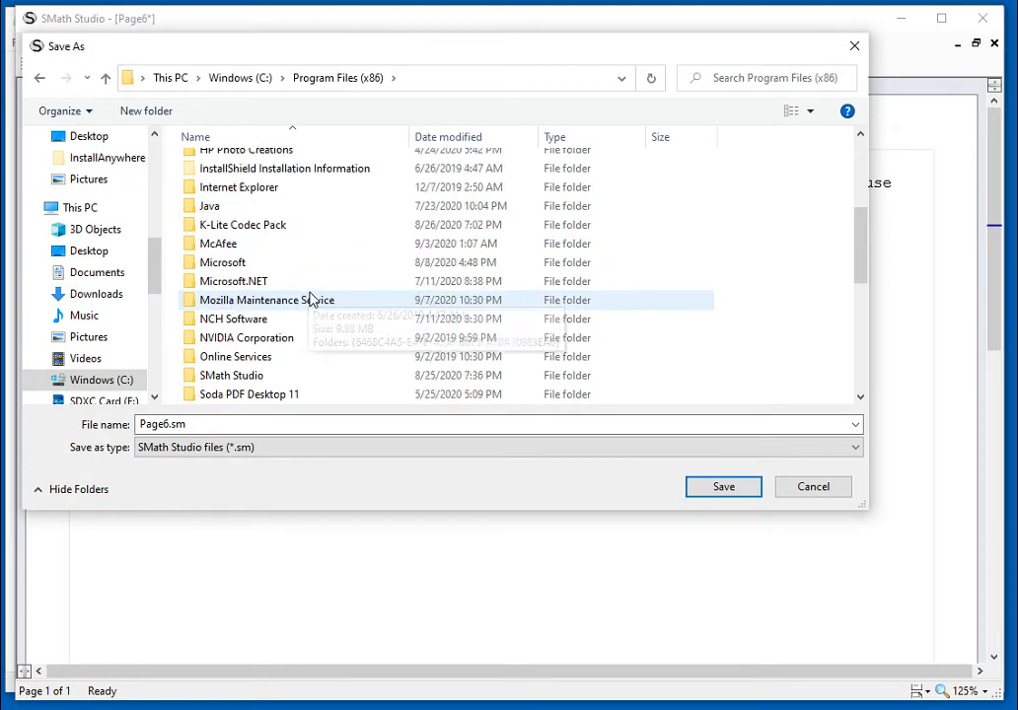
left_click(299, 320)
double_click(299, 320)
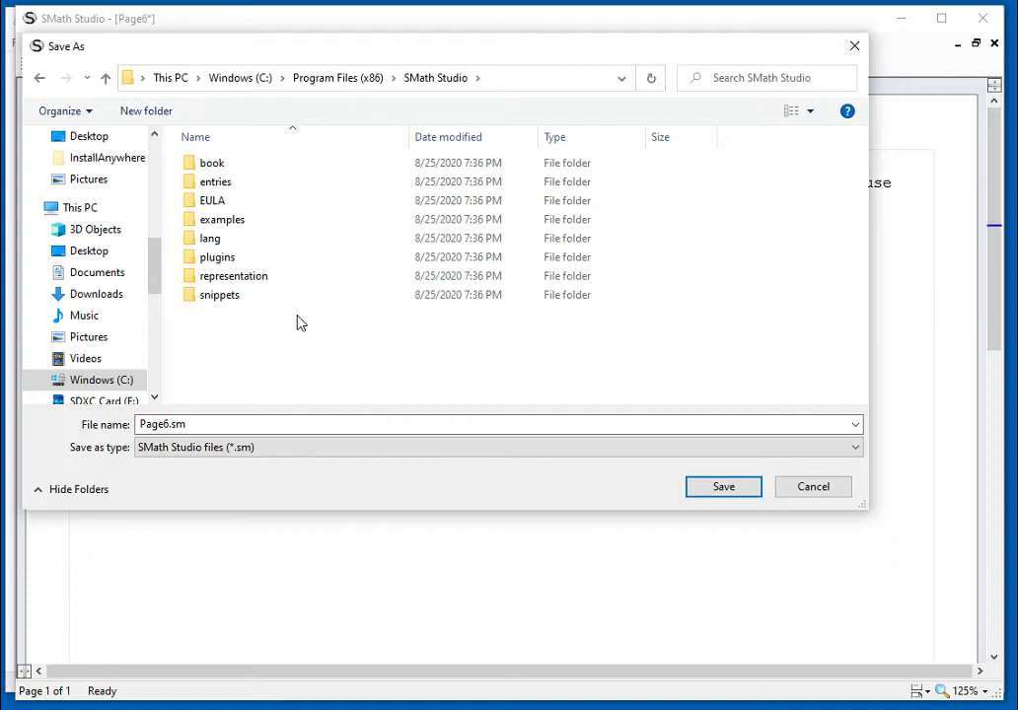
double_click(231, 297)
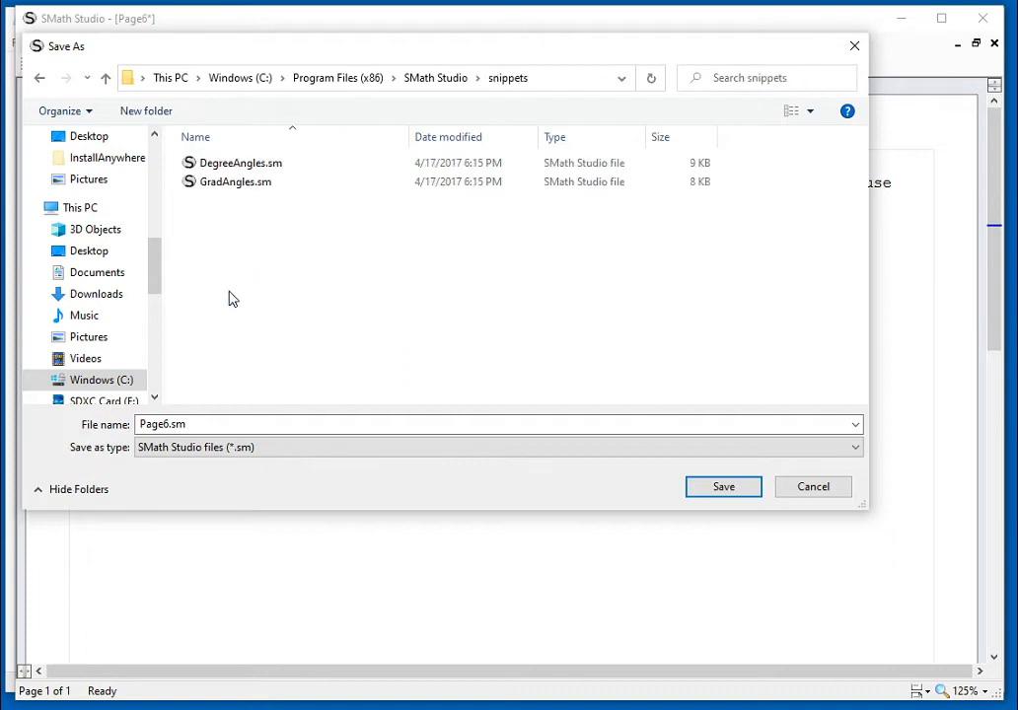
Step: Try to save the worksheet in the snippets folder under the name Hypothenuse.sm
double_click(174, 425)
left_click(164, 425)
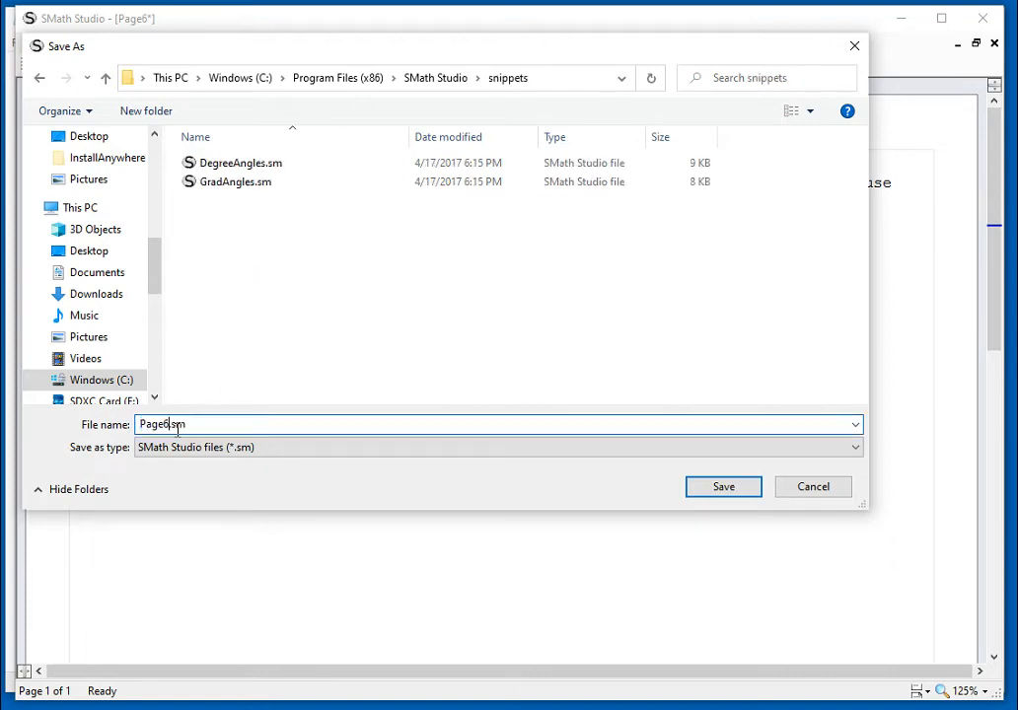
key("BackSpace")
key("BackSpace")
key("BackSpace")
key("BackSpace")
key("BackSpace")
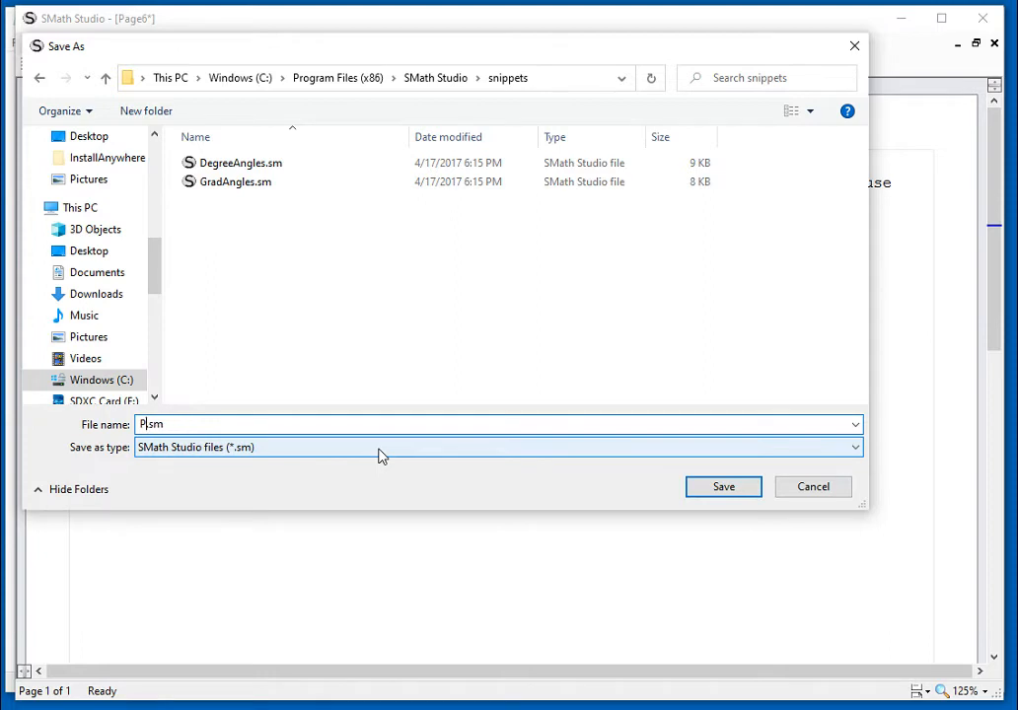
type("Hypothenu")
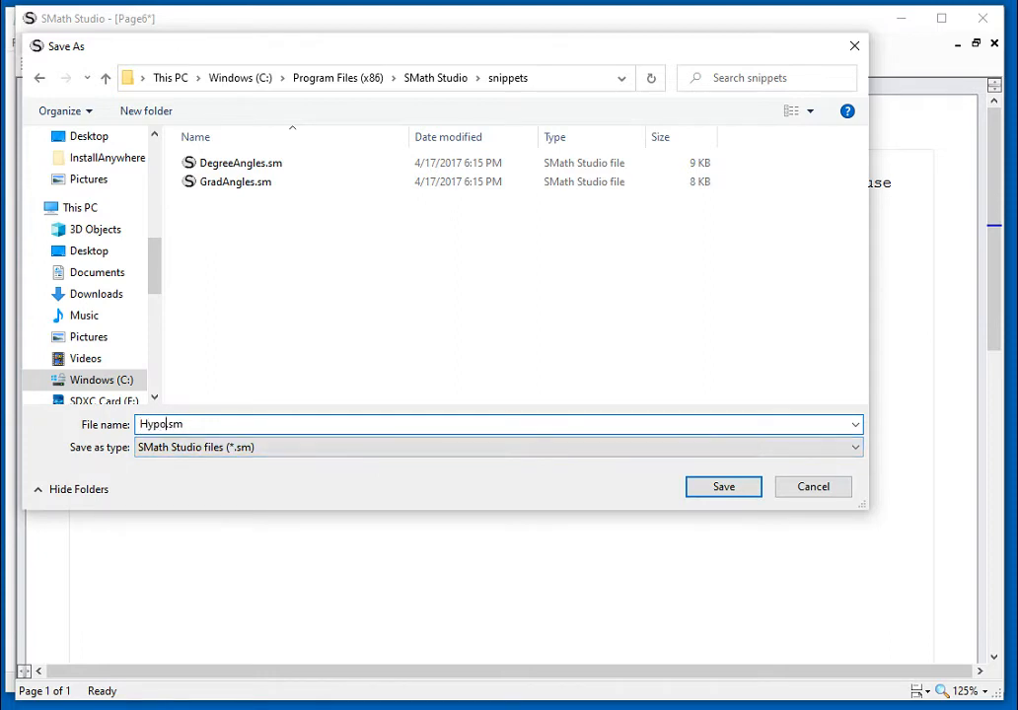
type("se")
left_click(755, 489)
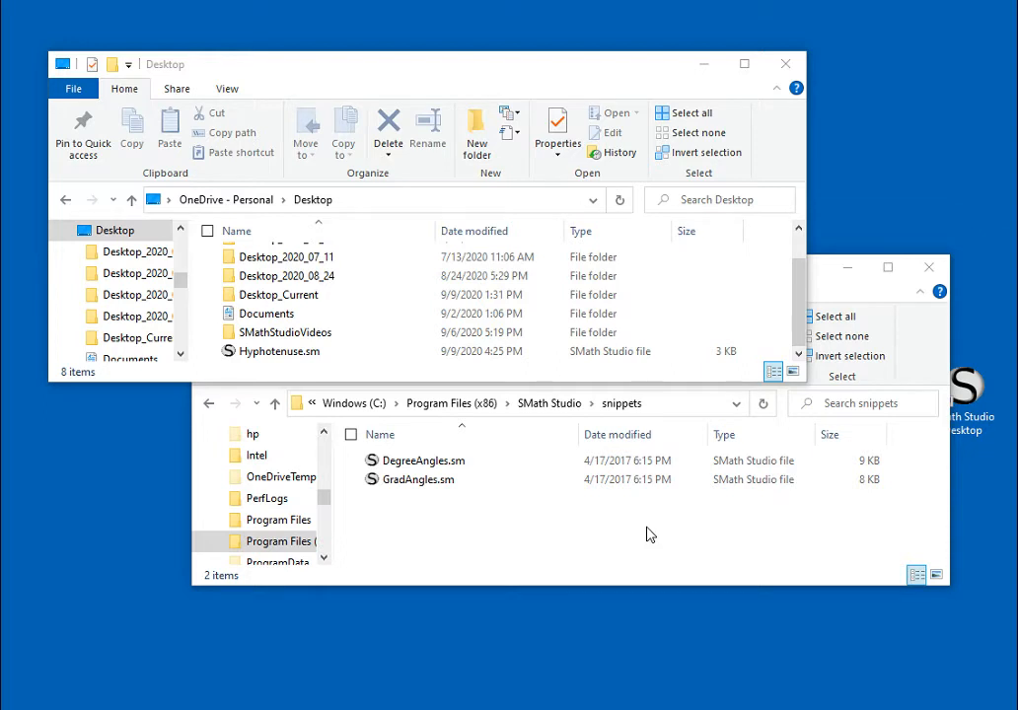
Step: Move Hyphotenuse.sm from the Desktop folder into SMath Studio's snippets folder, granting administrator permission for the move
left_click_drag(279, 351, 455, 549)
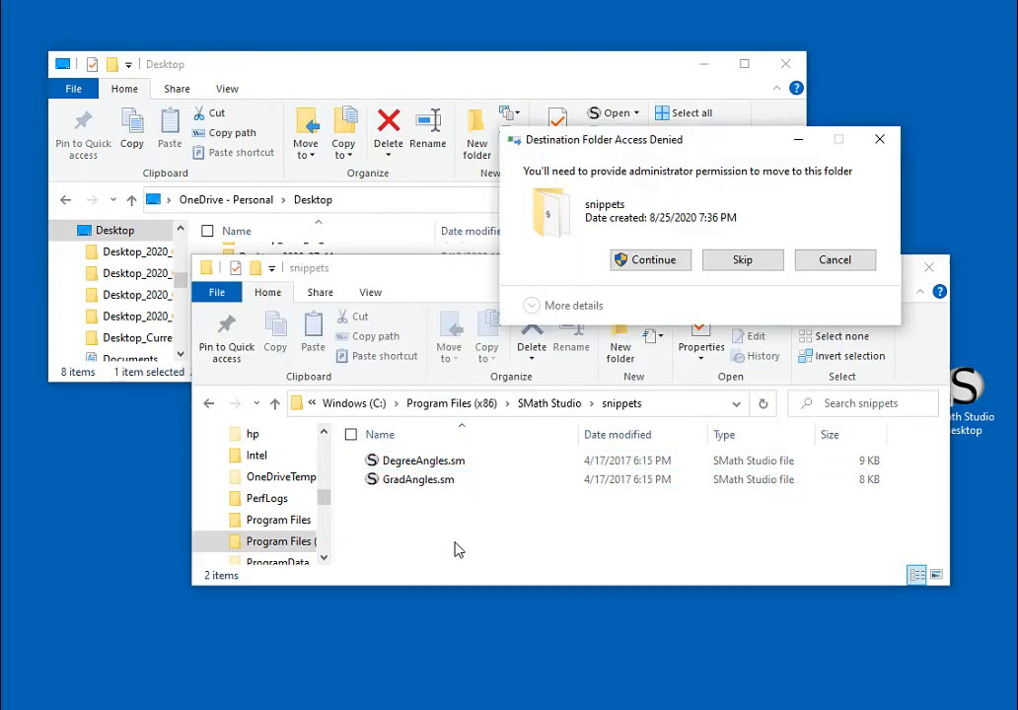
left_click(653, 260)
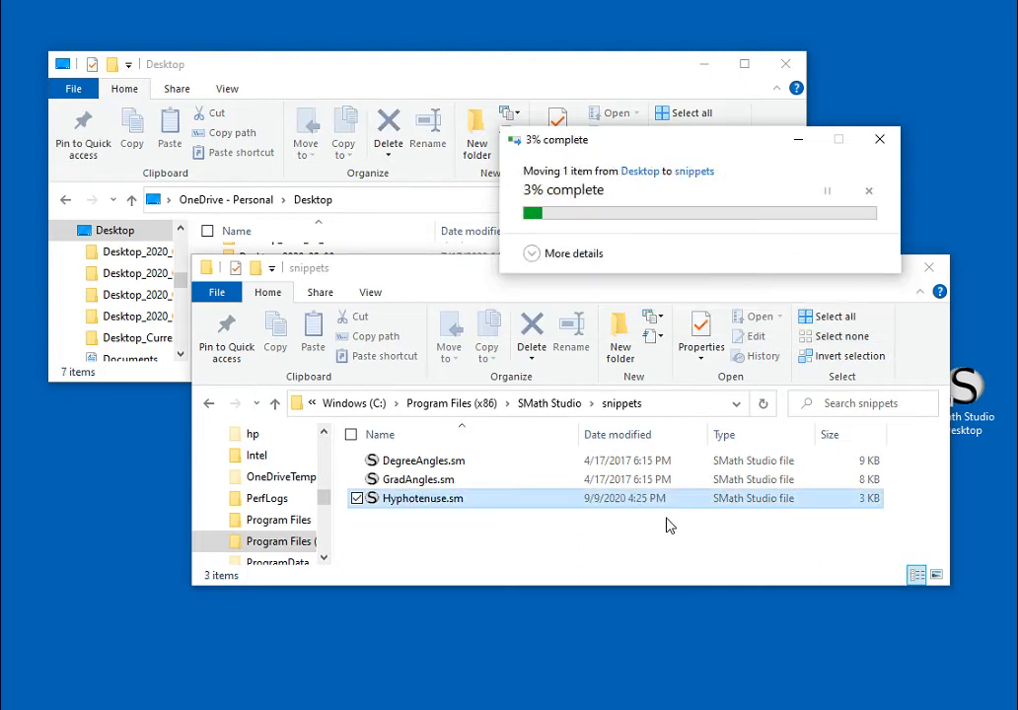
left_click(666, 564)
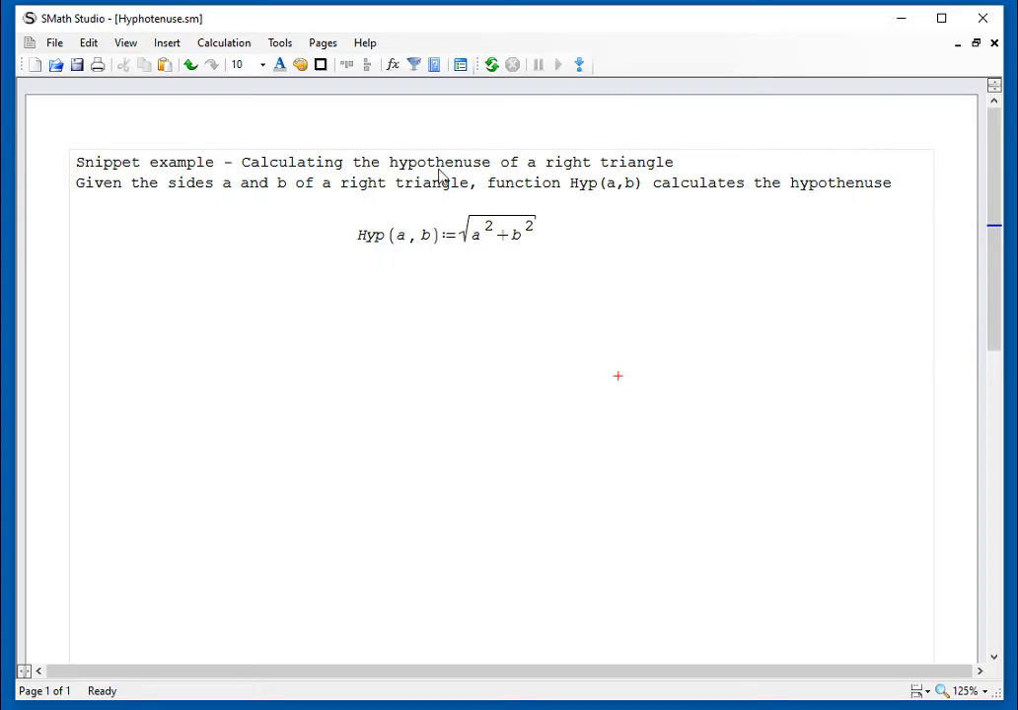
Step: Close the Hyphotenuse.sm worksheet and insert the Hyphotenuse.sm snippet as an area region below EXAMPLES in 3_7_ToolsSnippets
left_click(994, 46)
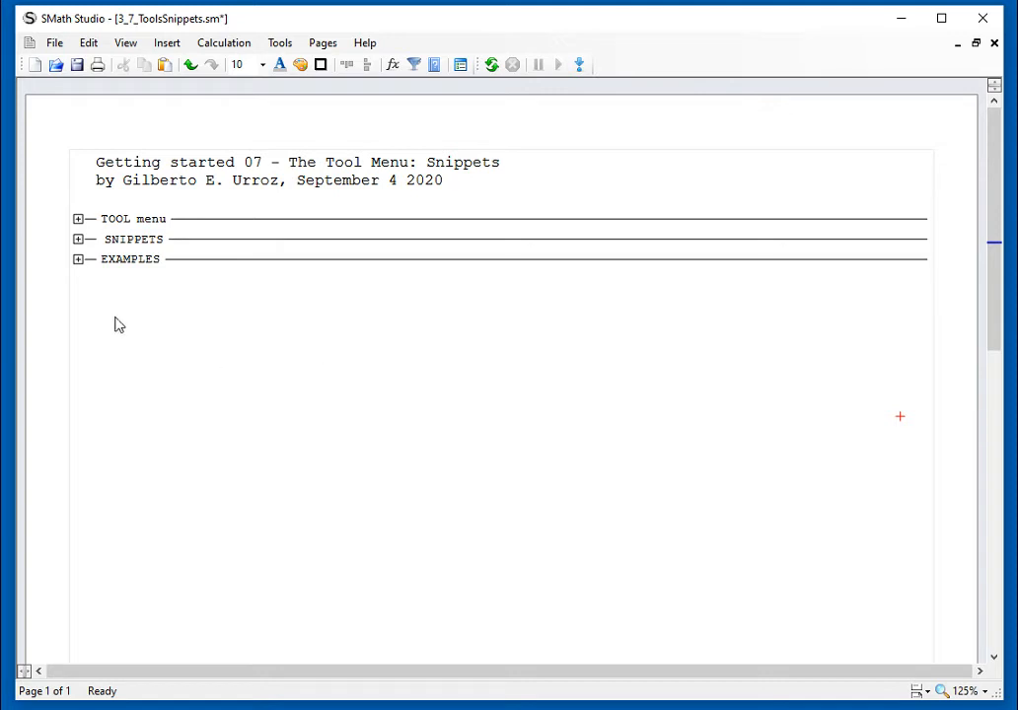
left_click(84, 307)
left_click(277, 46)
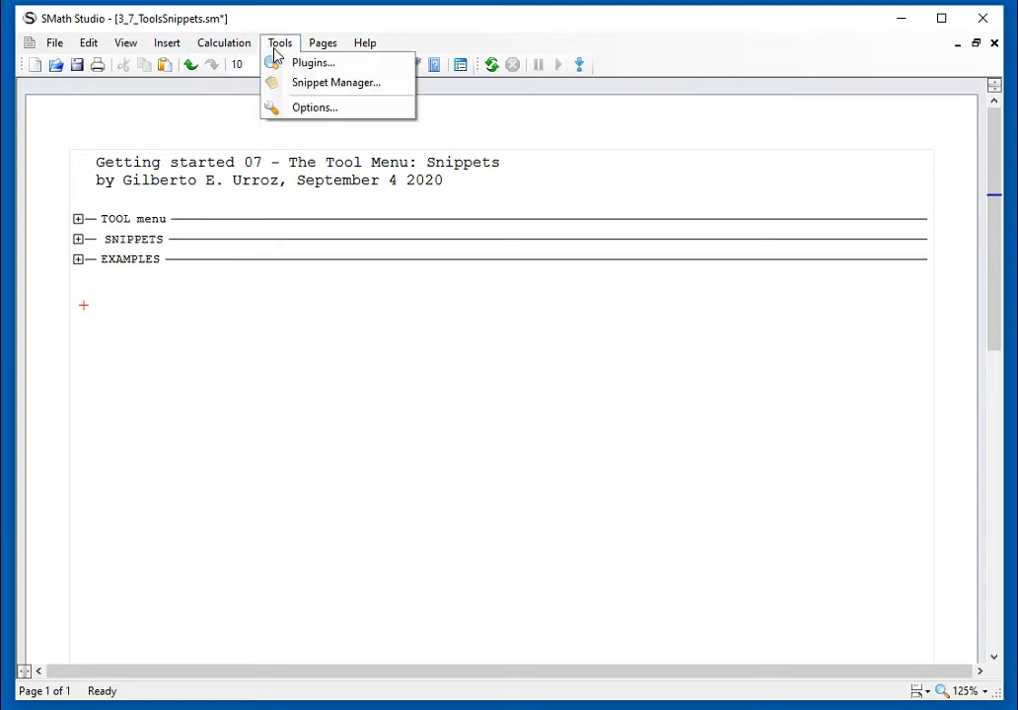
left_click(288, 83)
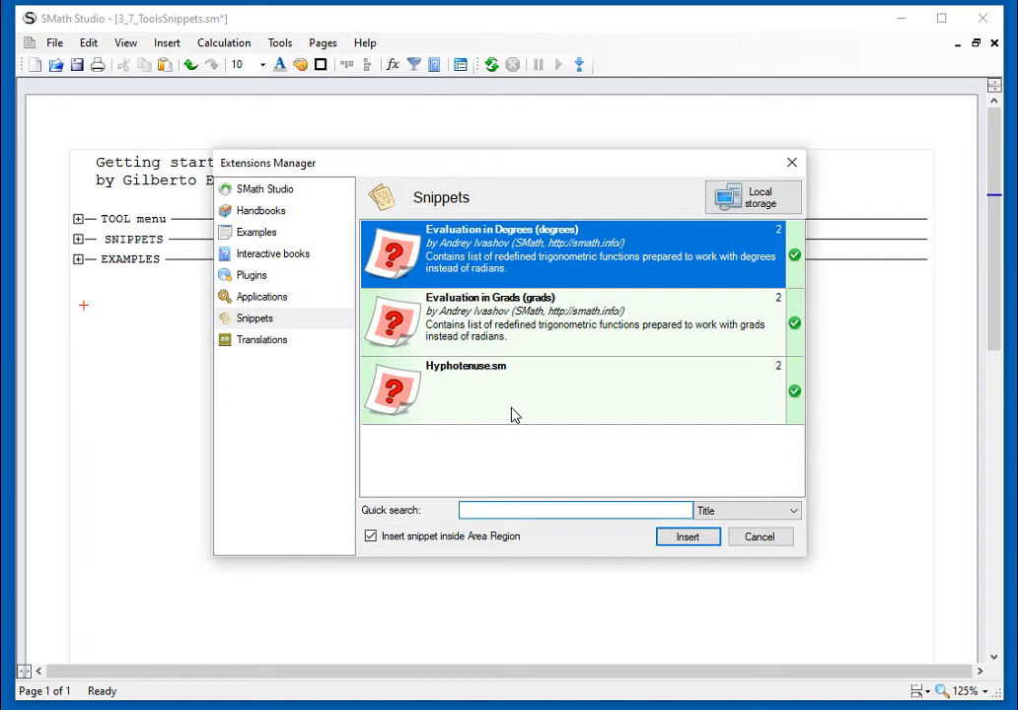
left_click(512, 415)
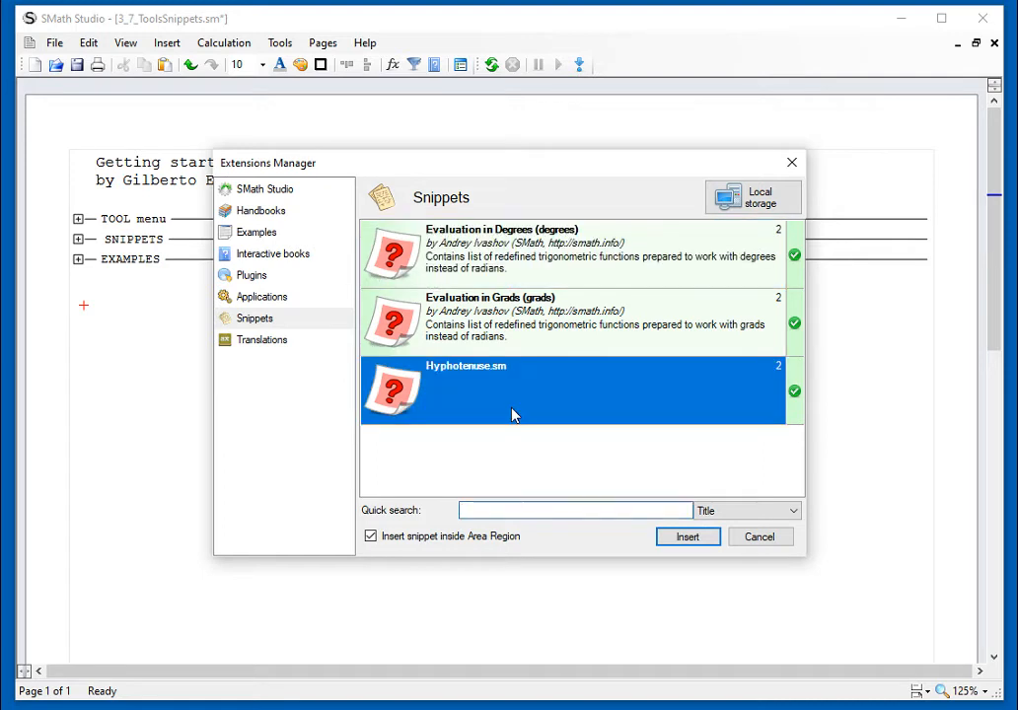
left_click(701, 540)
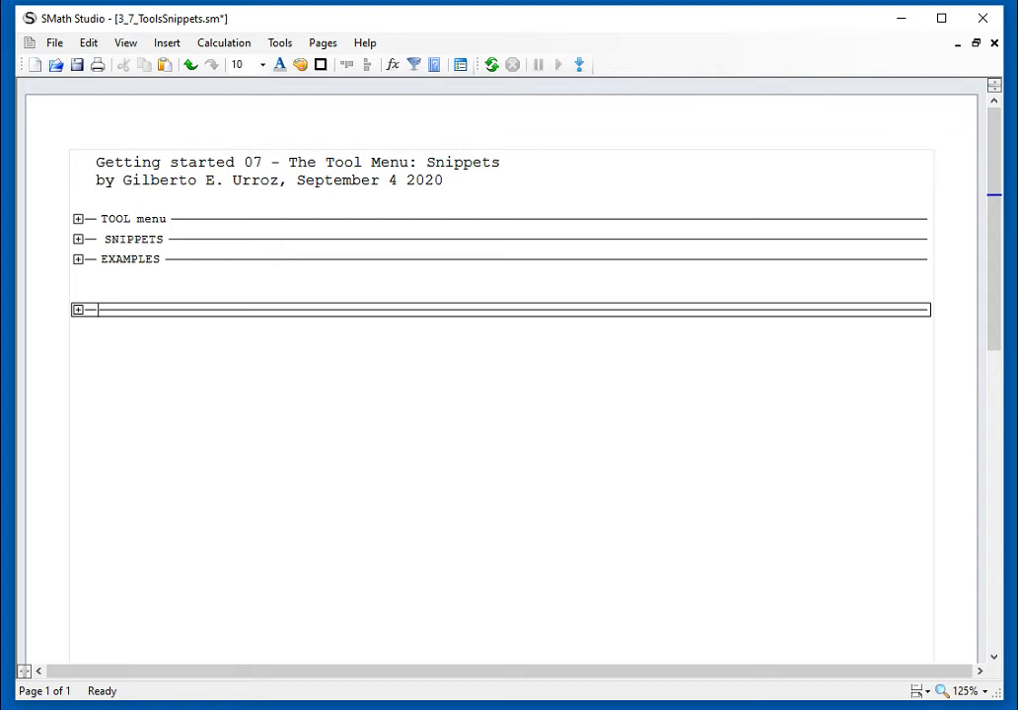
Step: Title the inserted snippet area hyphotenuse and expand it to show the Hyp(a,b) definition
type("hyphotenuse")
left_click(607, 488)
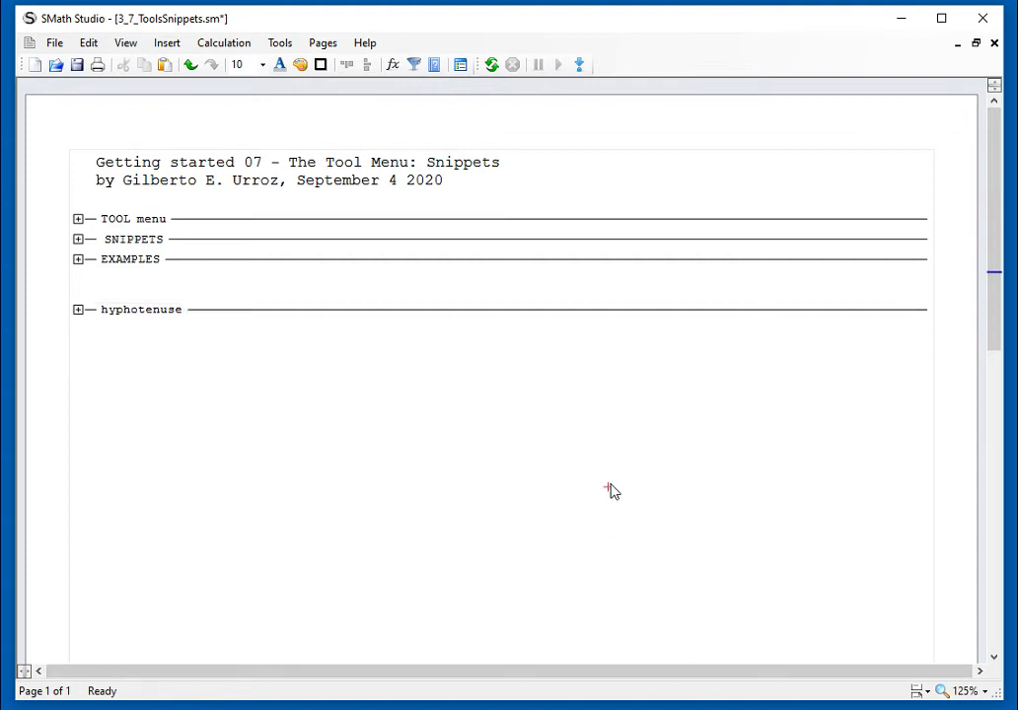
left_click(78, 310)
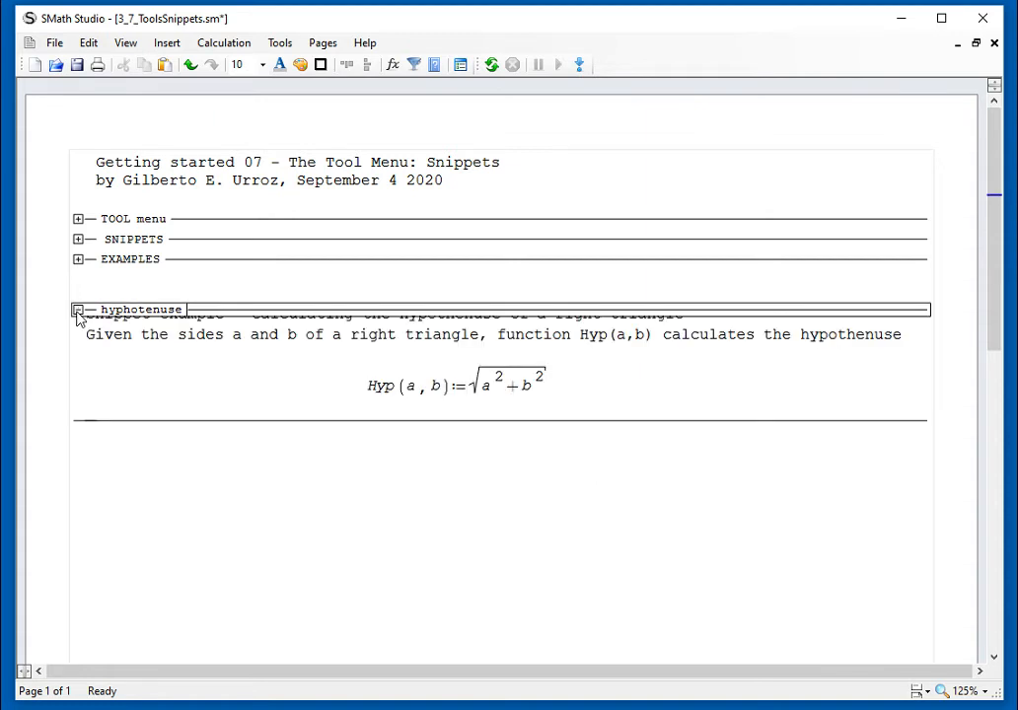
left_click(307, 518)
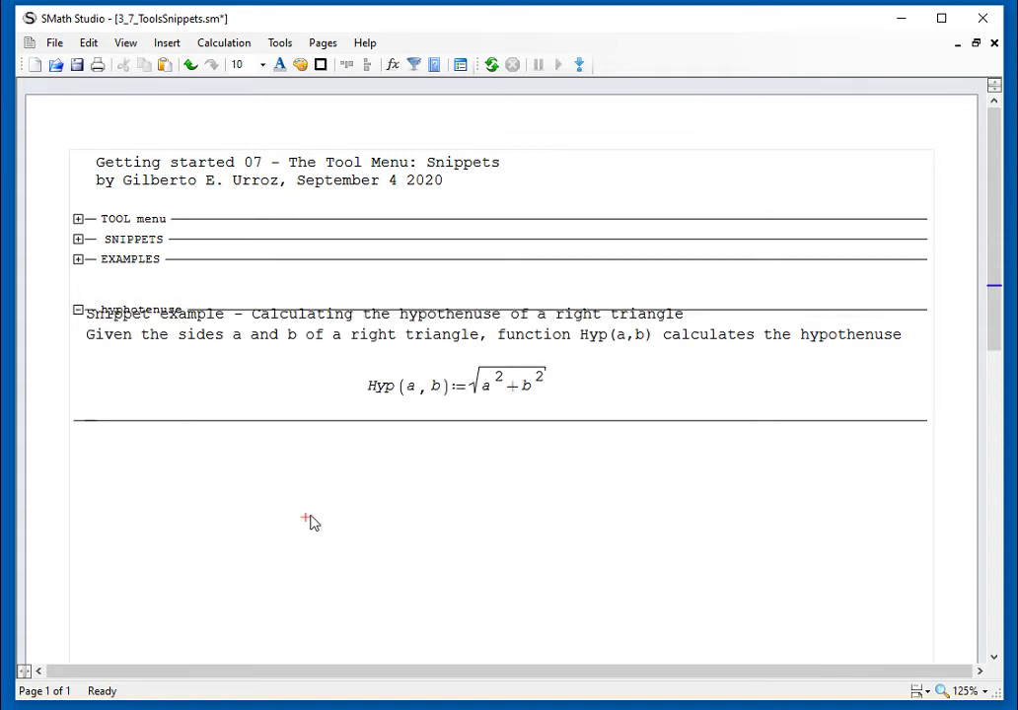
Step: Add blank space between the EXAMPLES area and the hyphotenuse area
left_click(951, 308)
key("Return")
key("Return")
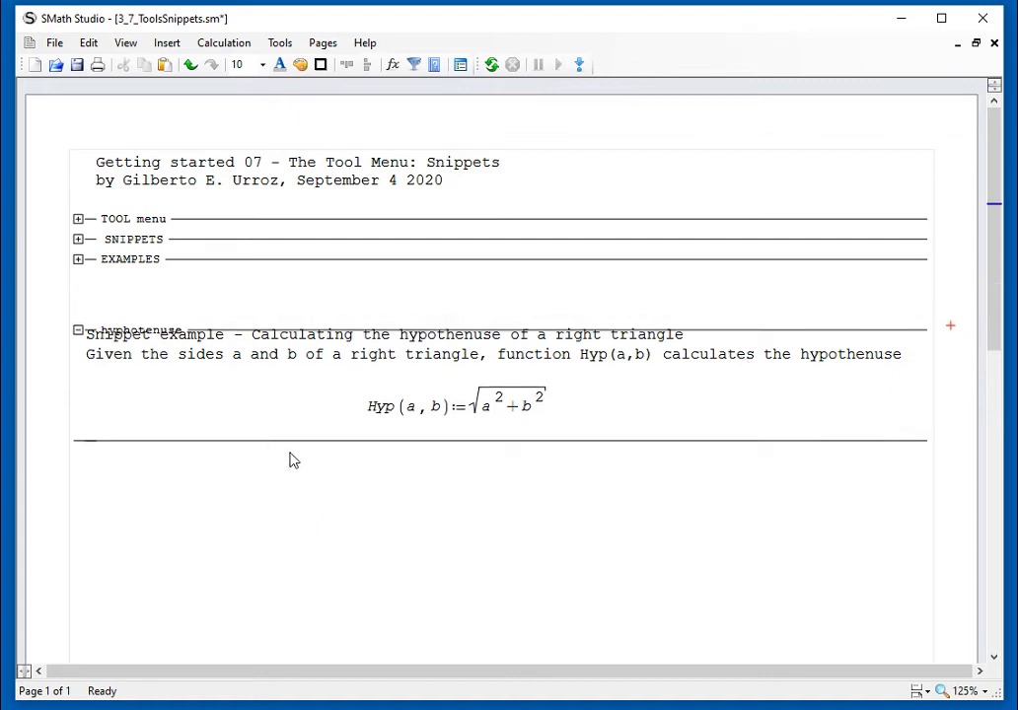
Step: Collapse the hyphotenuse area and try to move it up closer to EXAMPLES
left_click(77, 333)
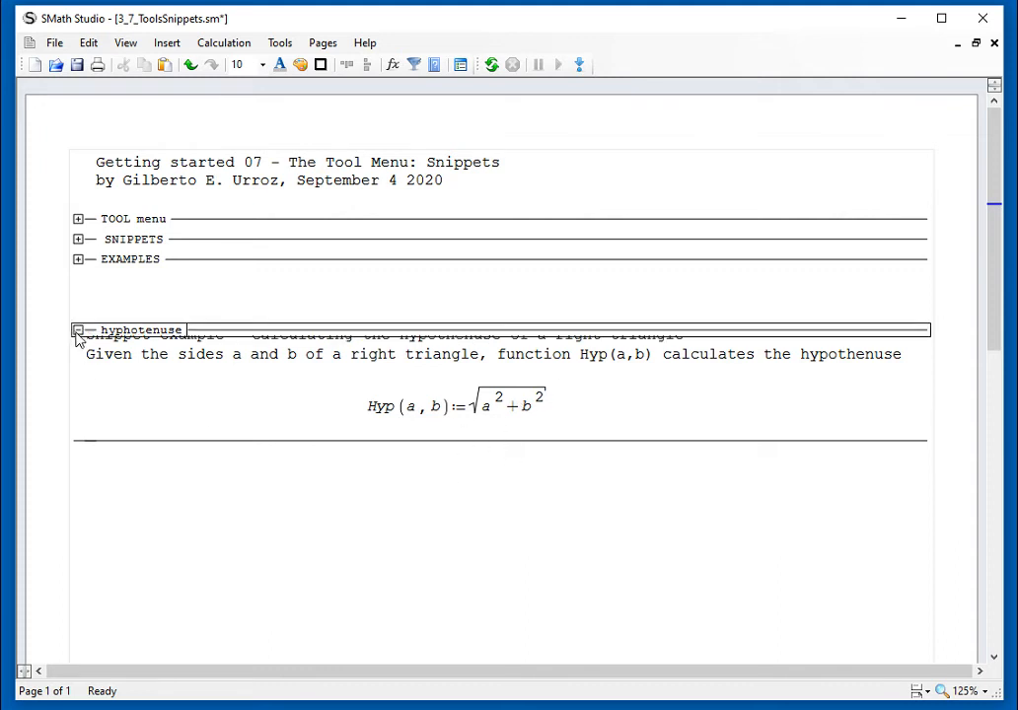
left_click(77, 331)
left_click(230, 333)
left_click_drag(229, 333, 227, 291)
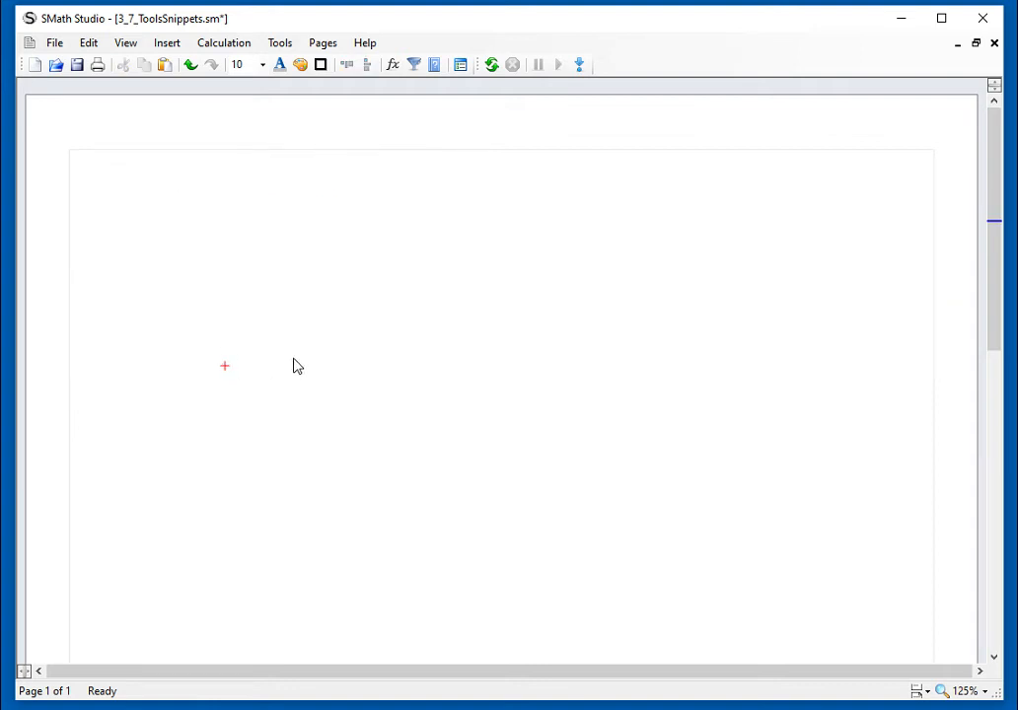
Step: Delete the blank lines above the worksheet's title to bring the content back to the top of the page
left_click(994, 403)
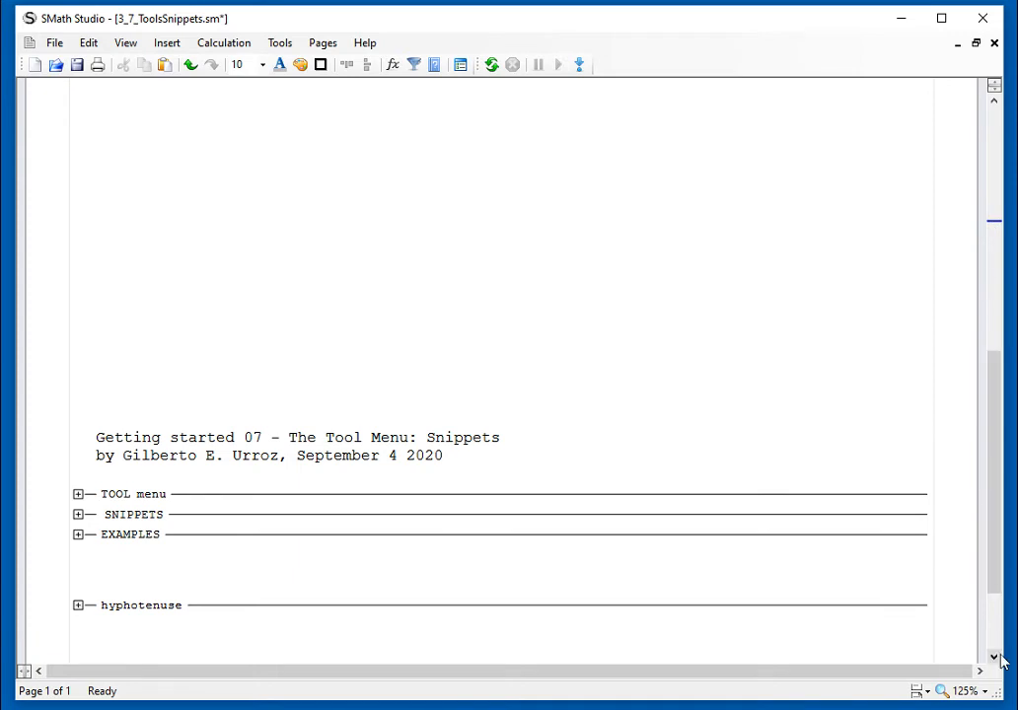
left_click(517, 427)
scroll(516, 432, "down", 5)
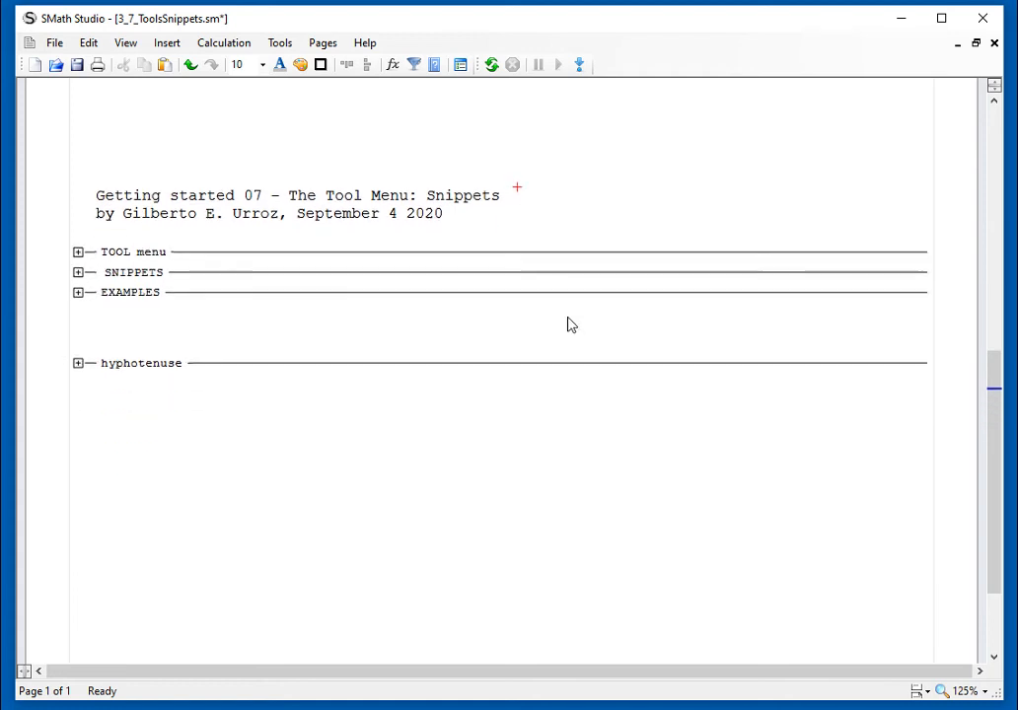
left_click(995, 136)
key("BackSpace")
key("BackSpace")
key("BackSpace")
key("BackSpace")
key("BackSpace")
key("BackSpace")
key("BackSpace")
key("BackSpace")
key("BackSpace")
key("BackSpace")
key("BackSpace")
key("BackSpace")
key("BackSpace")
key("BackSpace")
key("BackSpace")
key("BackSpace")
key("BackSpace")
key("BackSpace")
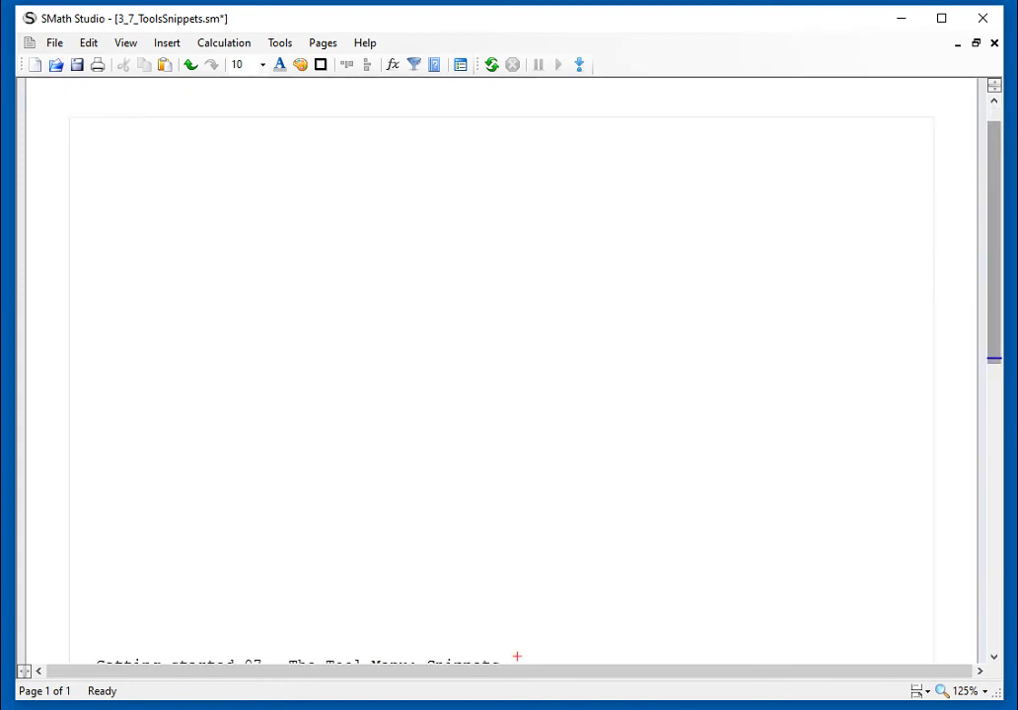
key("BackSpace")
key("BackSpace")
key("BackSpace")
key("BackSpace")
key("BackSpace")
key("BackSpace")
key("BackSpace")
key("BackSpace")
key("BackSpace")
key("BackSpace")
key("BackSpace")
key("BackSpace")
key("BackSpace")
key("BackSpace")
key("BackSpace")
key("BackSpace")
key("BackSpace")
key("BackSpace")
key("BackSpace")
key("BackSpace")
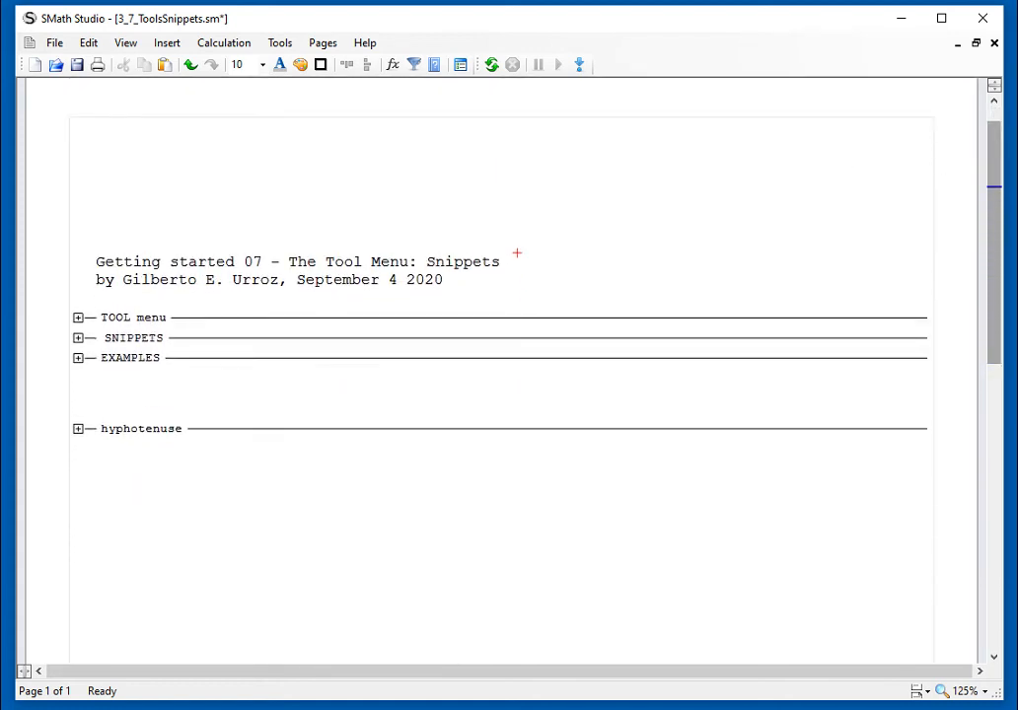
key("BackSpace")
key("BackSpace")
key("BackSpace")
key("BackSpace")
key("BackSpace")
key("BackSpace")
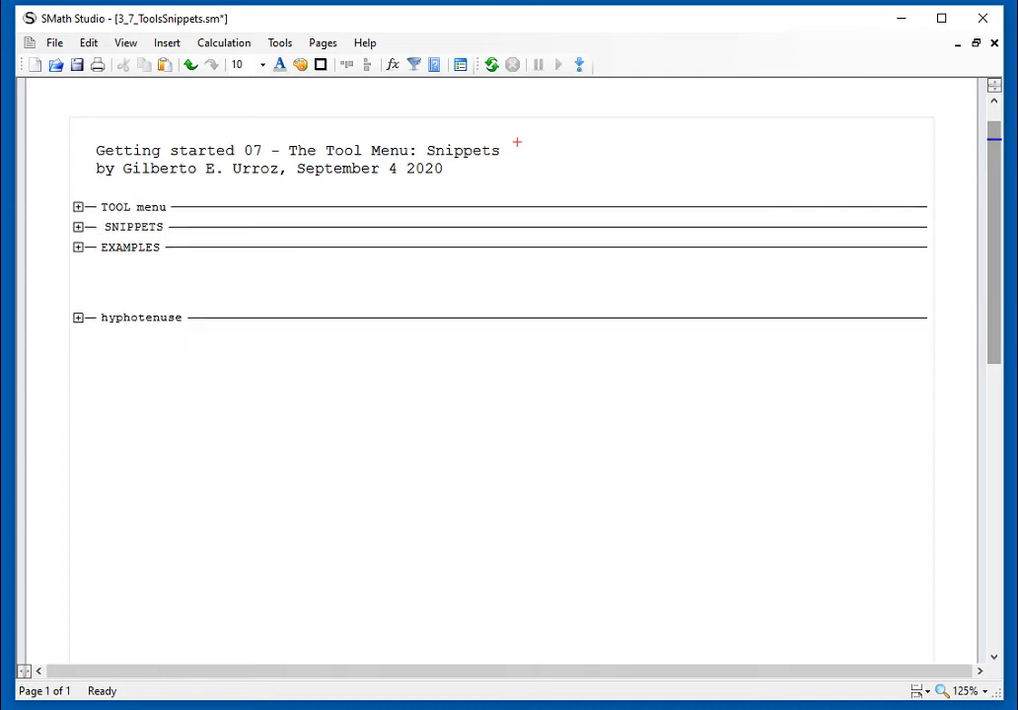
left_click(245, 366)
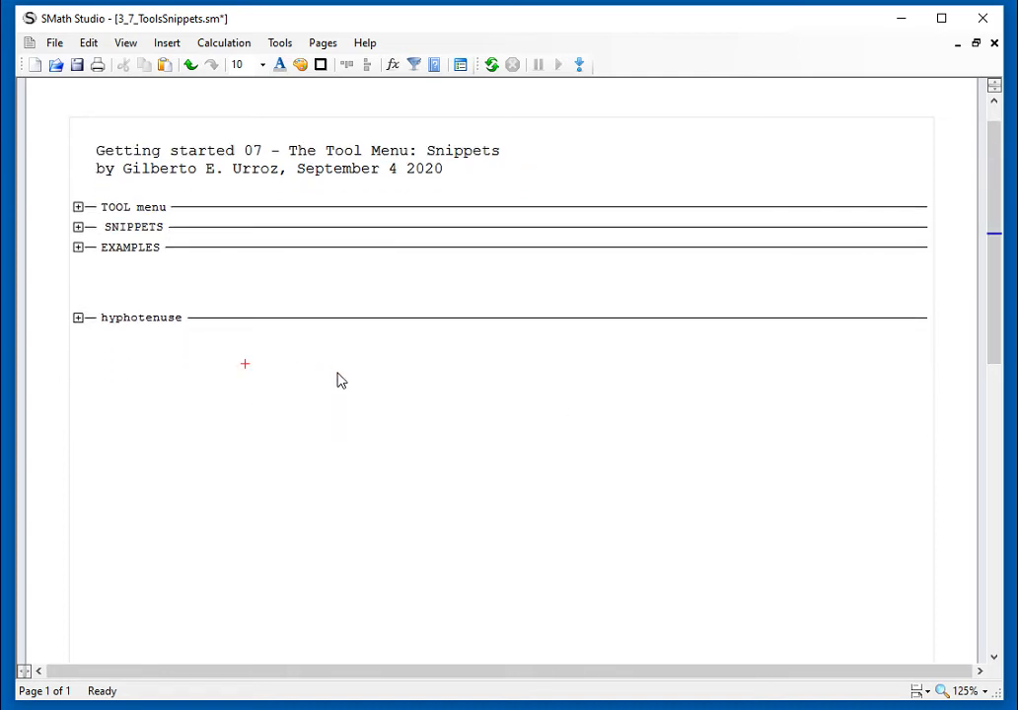
type("hyp(")
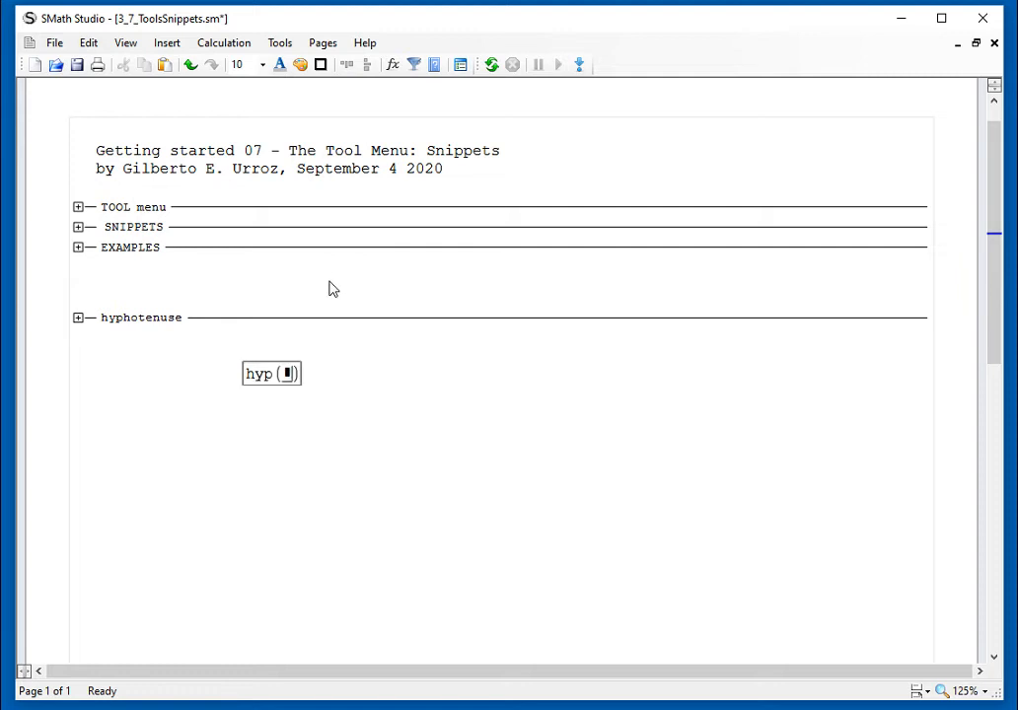
type("4,5=")
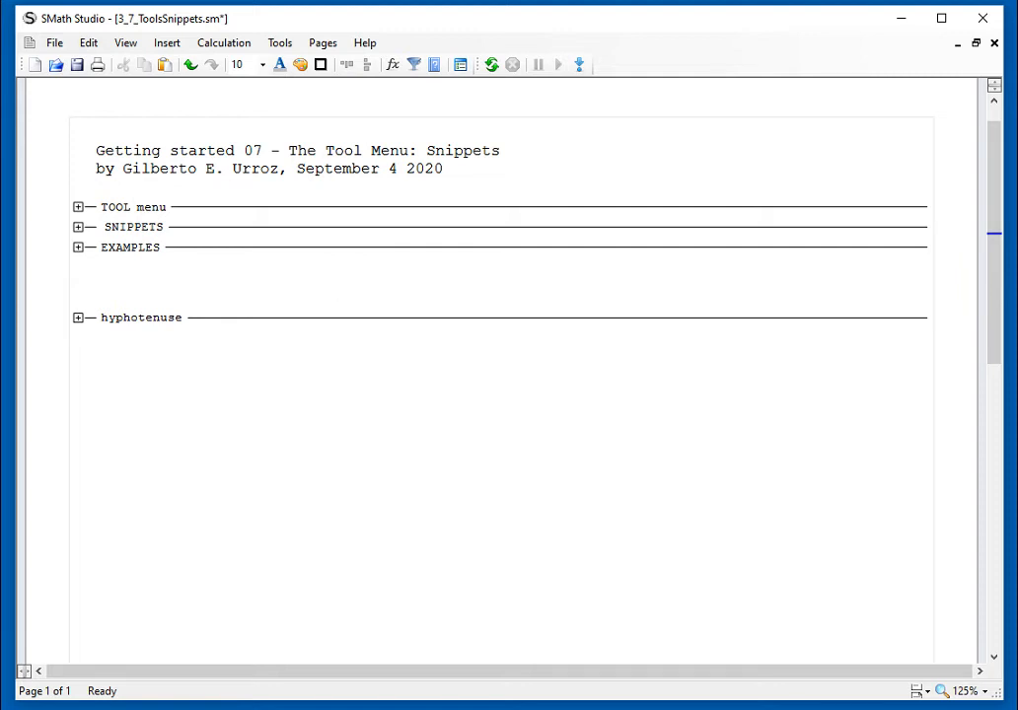
scroll(533, 419, "down", 3)
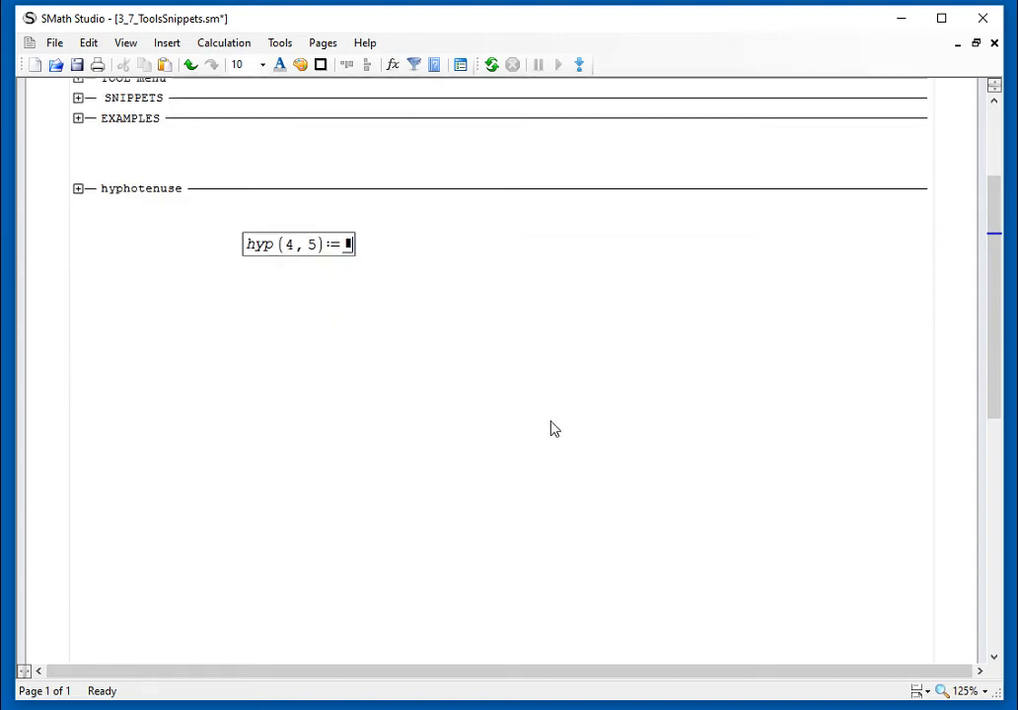
scroll(550, 424, "up", 1)
key("BackSpace")
key("BackSpace")
key("BackSpace")
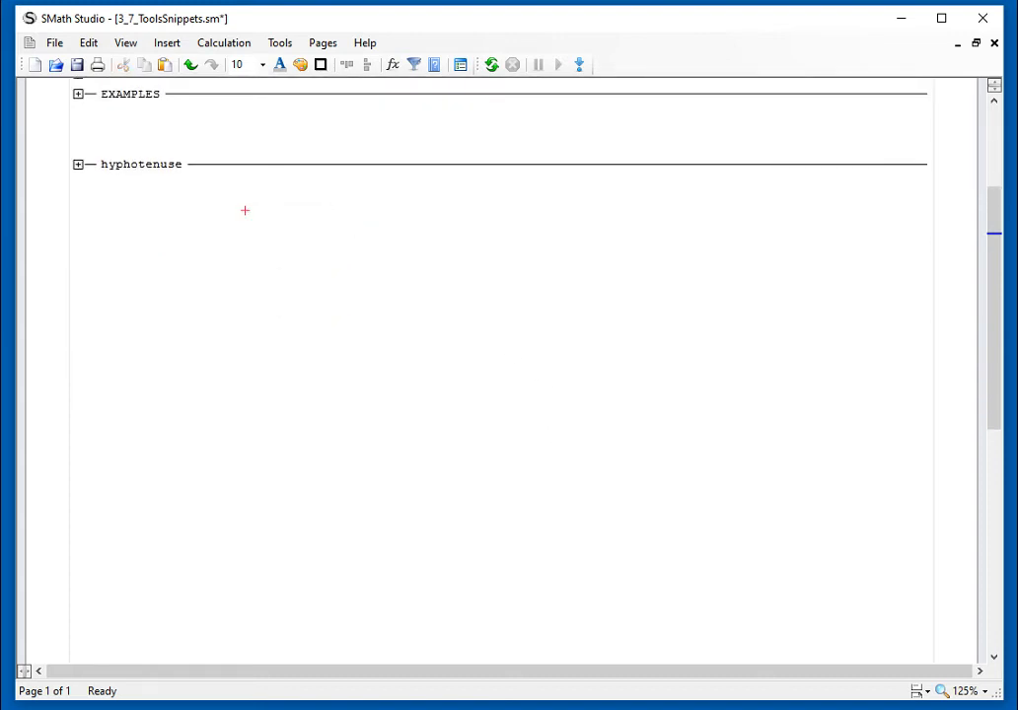
Step: Expand the hyphotenuse area and evaluate Hyp(2, 3) numerically in the blank space below it
left_click(79, 166)
left_click(90, 96)
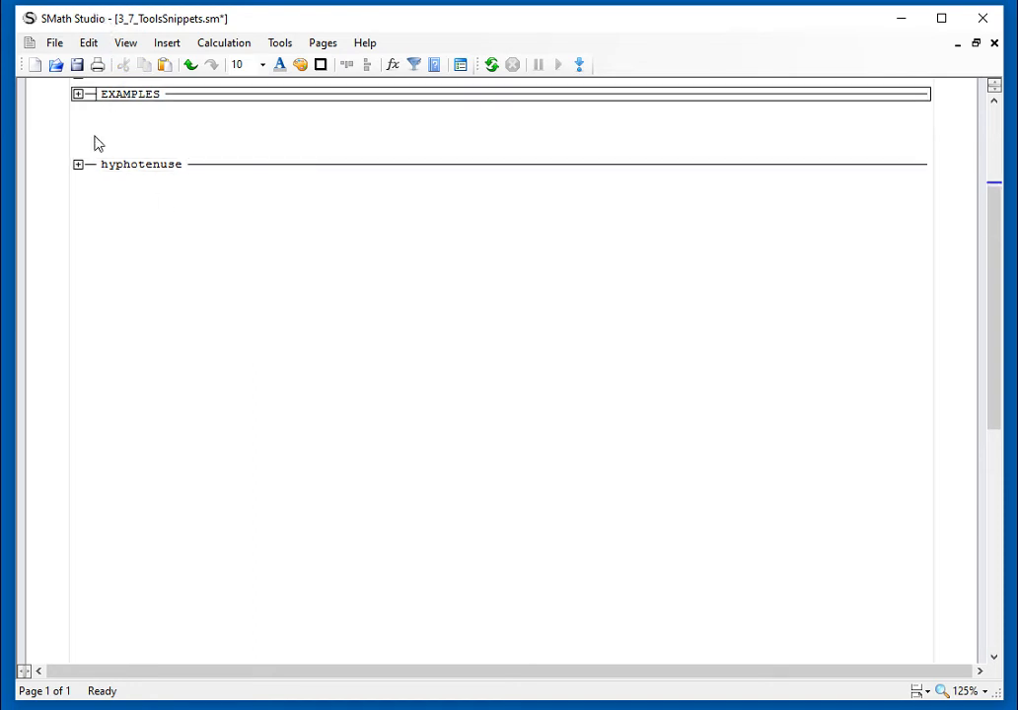
left_click(78, 166)
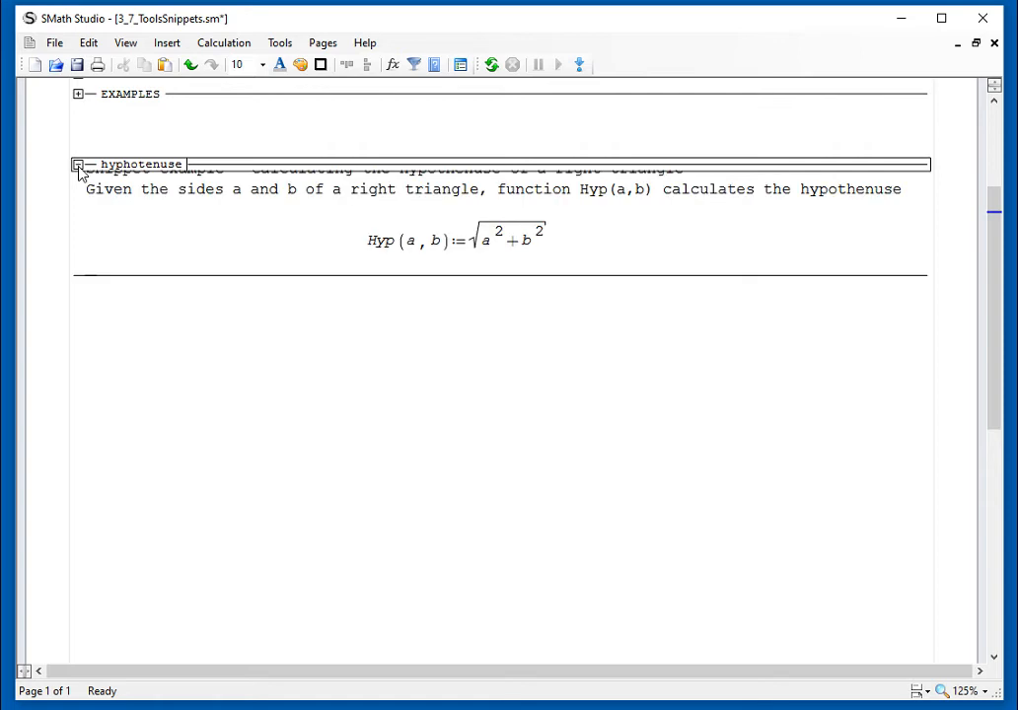
left_click(295, 360)
left_click(356, 352)
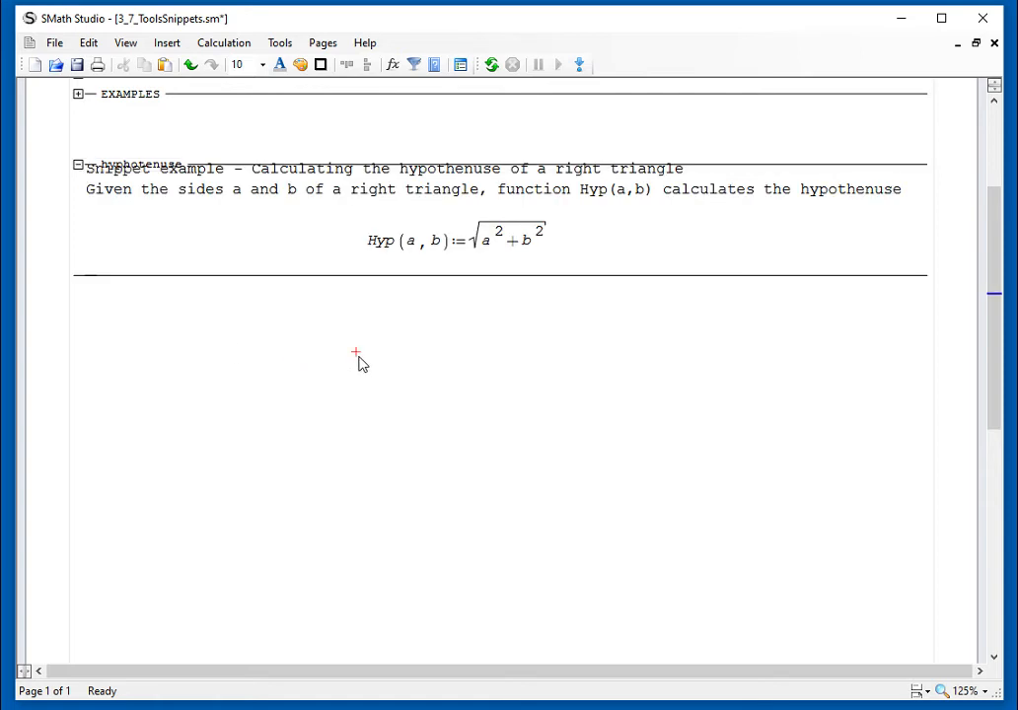
type("Hyp (2, 3) = 3.6056")
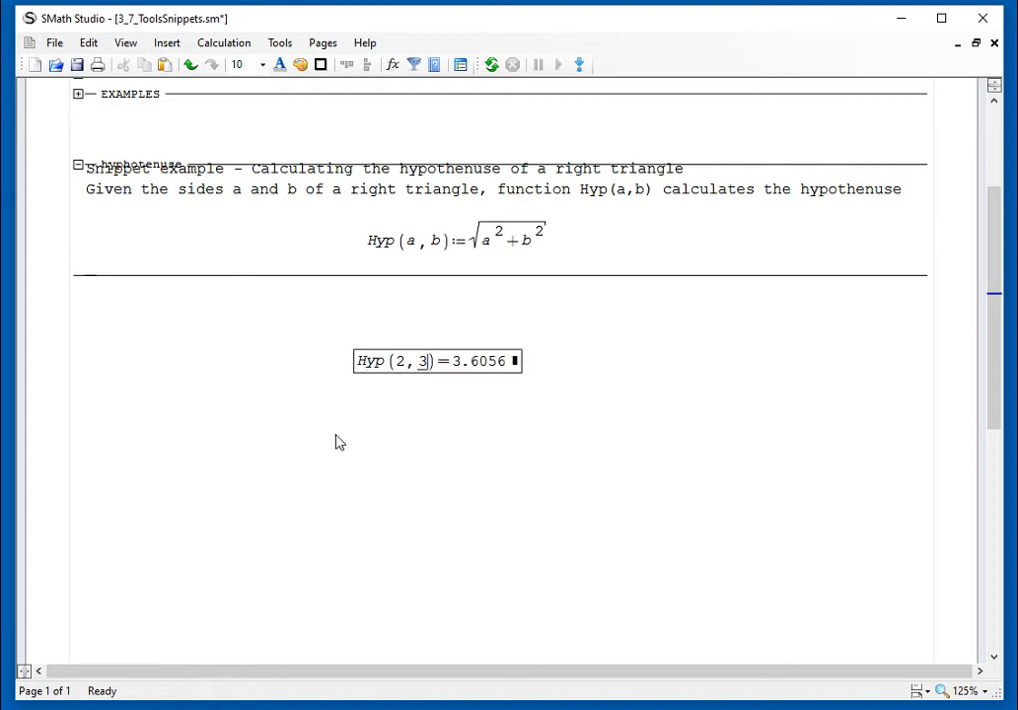
Step: Evaluate Hyp(x, y) with symbolic arguments directly below the Hyp(2, 3) calculation
left_click(395, 443)
left_click(356, 400)
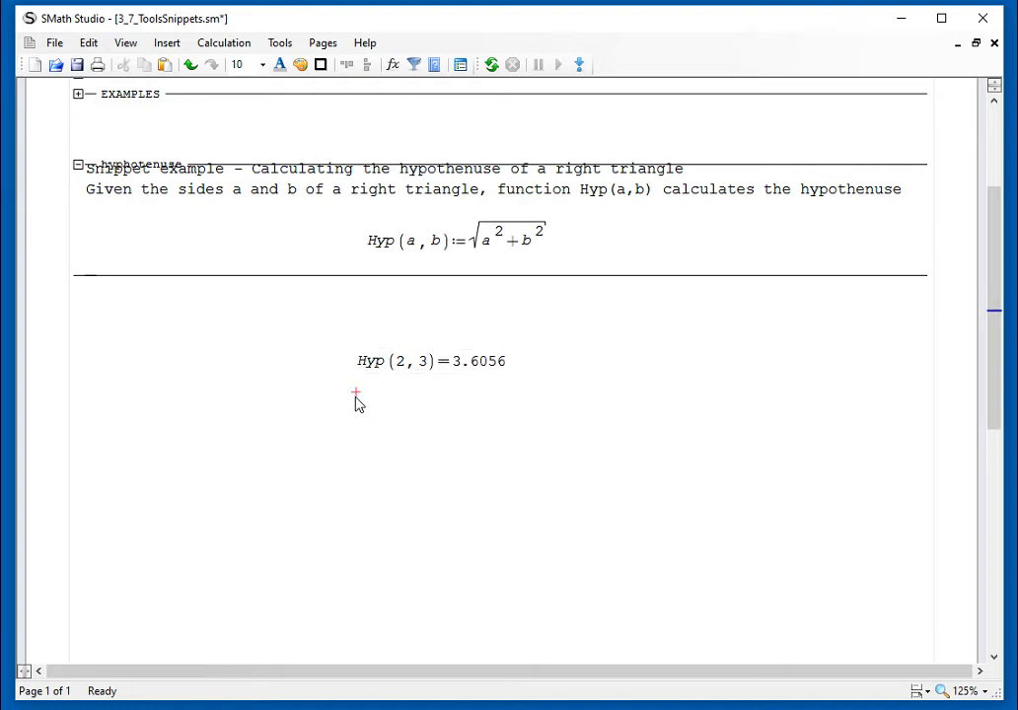
type("Hyp(x, y)")
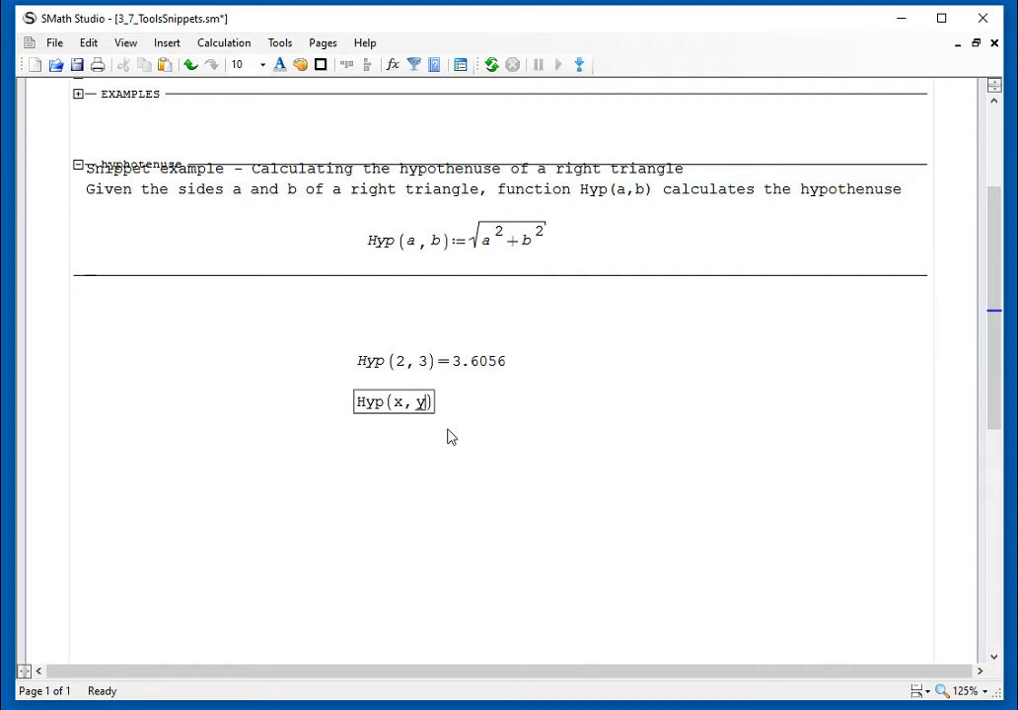
type("=√x²+y²")
left_click(517, 453)
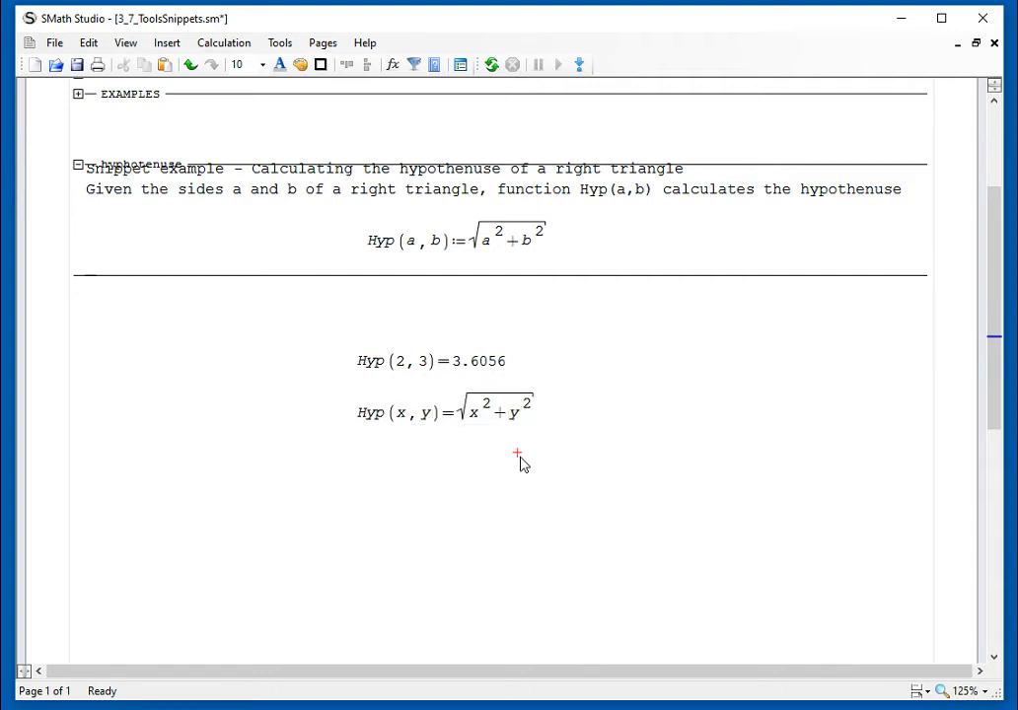
Step: Highlight the Hyp(a, b) definition and collapse the hyphotenuse area
left_click_drag(520, 456, 475, 430)
left_click_drag(568, 258, 550, 249)
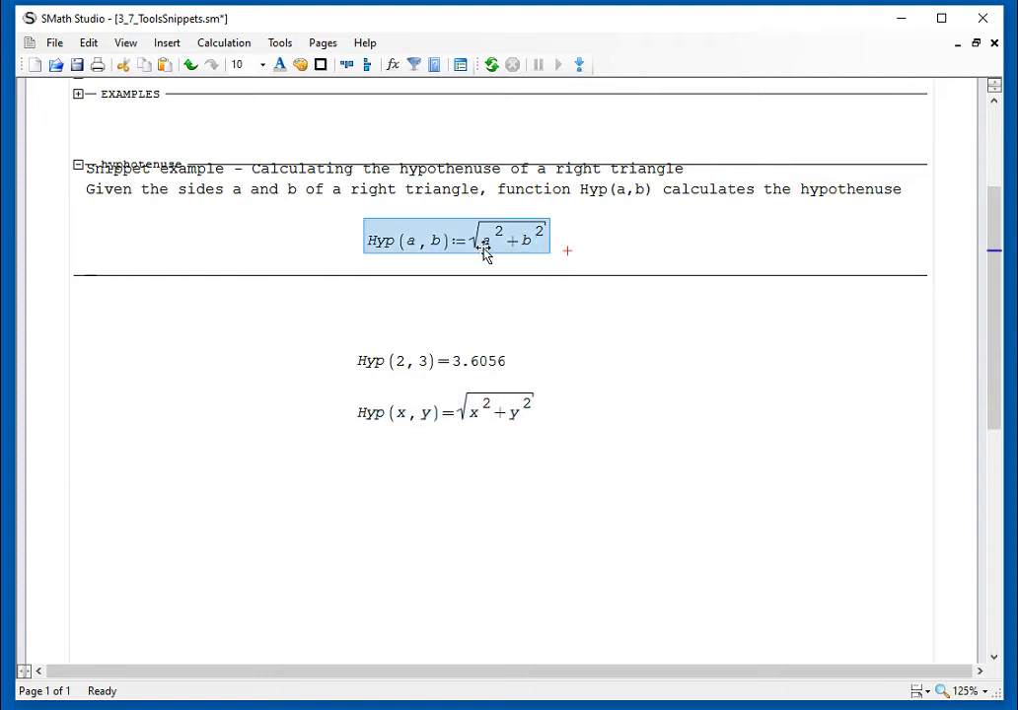
left_click(78, 164)
left_click_drag(527, 365, 510, 342)
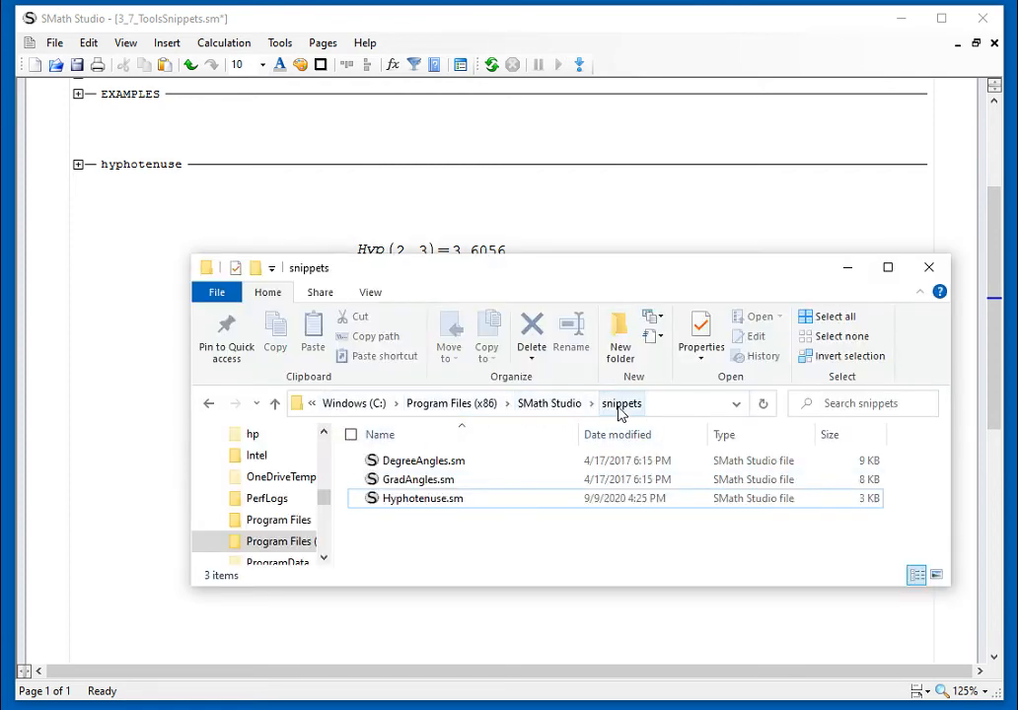
Step: Locate Hyphotenuse.sm in the snippets folder and review the snippets listed in the Snippet Manager without inserting any
left_click(426, 503)
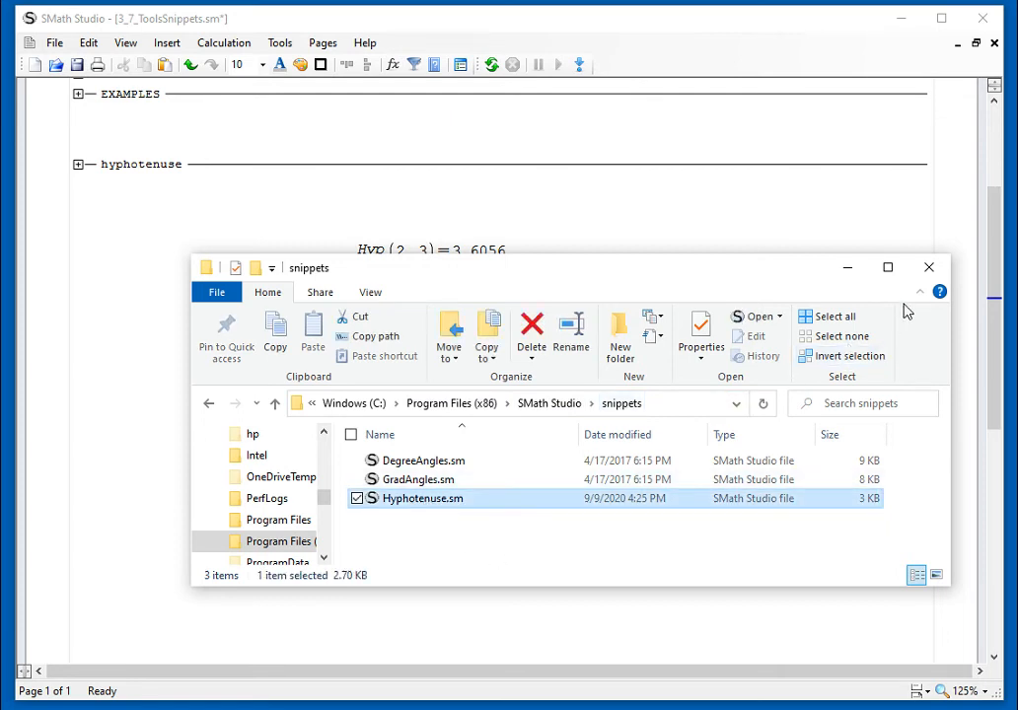
left_click(929, 268)
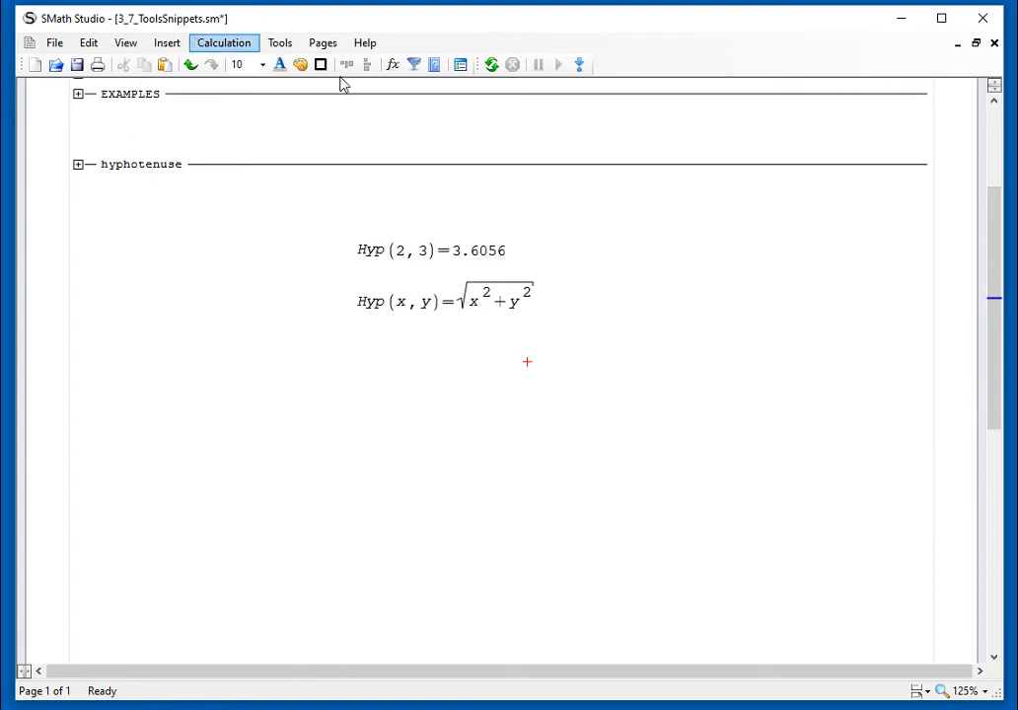
left_click(279, 43)
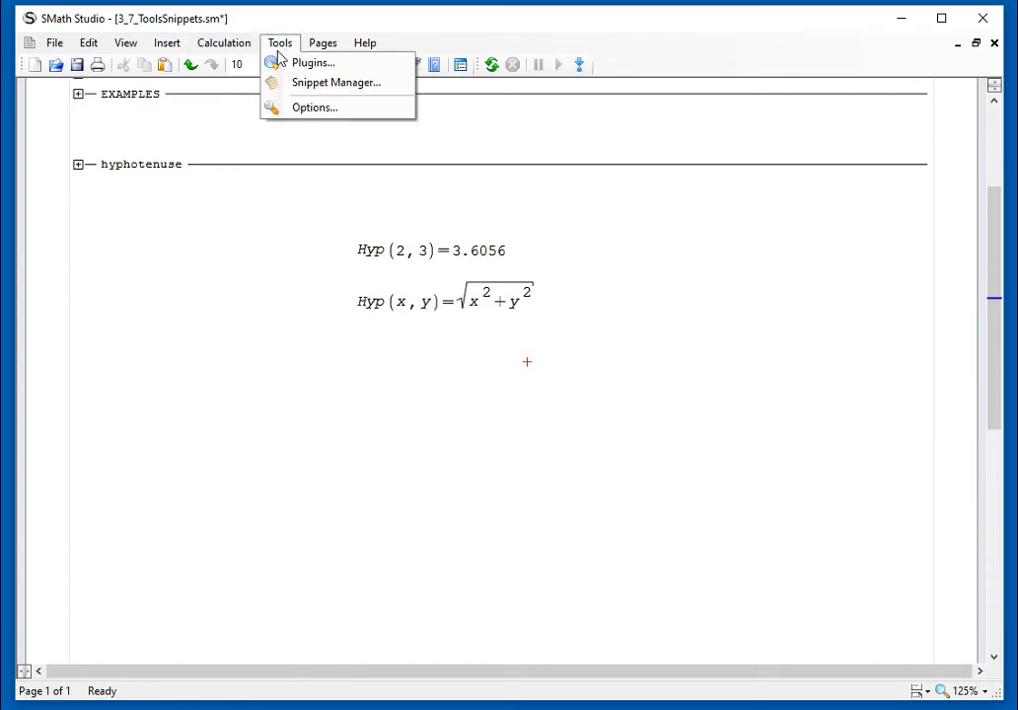
left_click(286, 83)
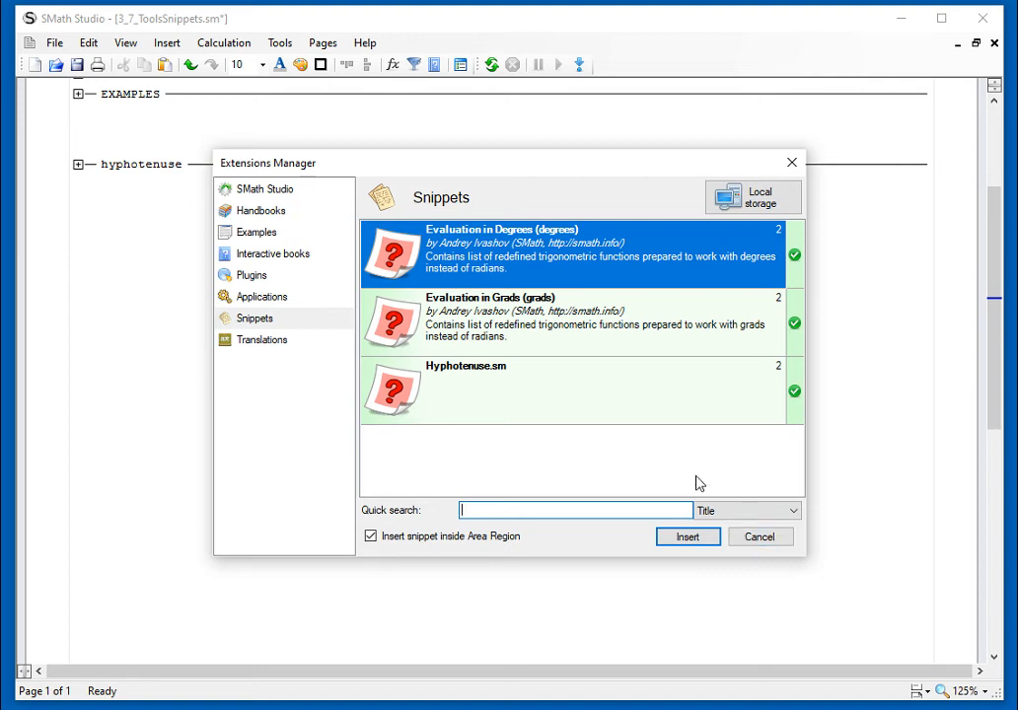
left_click_drag(575, 172, 627, 46)
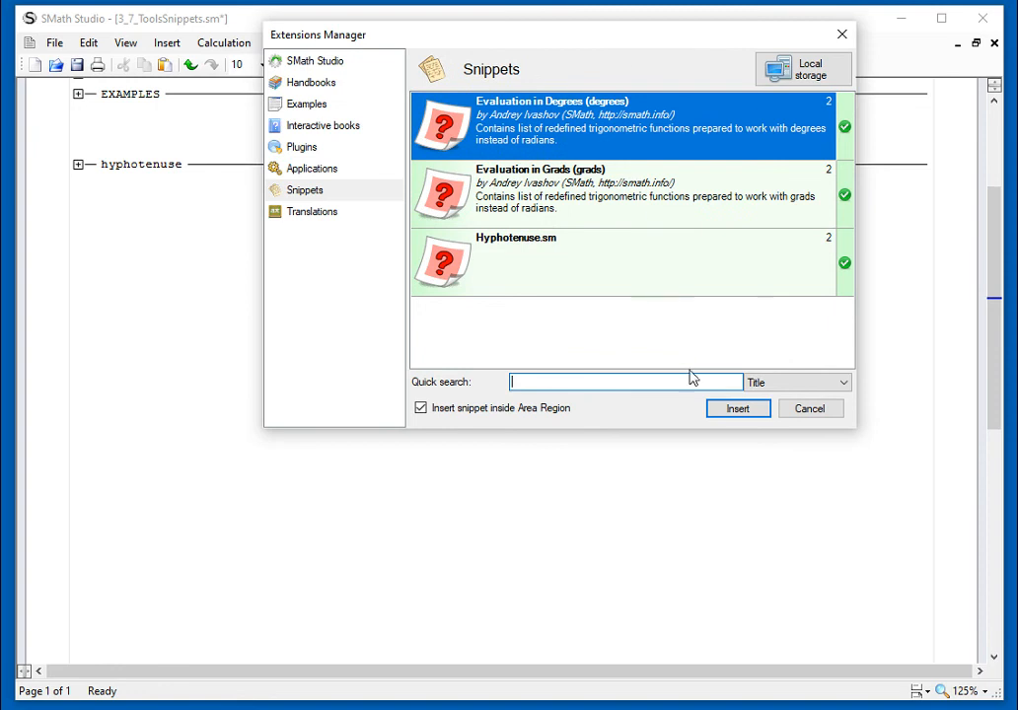
left_click(805, 408)
Step: Evaluate cos(π/6) in radians below the Hyp examples, near the page's left margin
left_click(93, 362)
type("co")
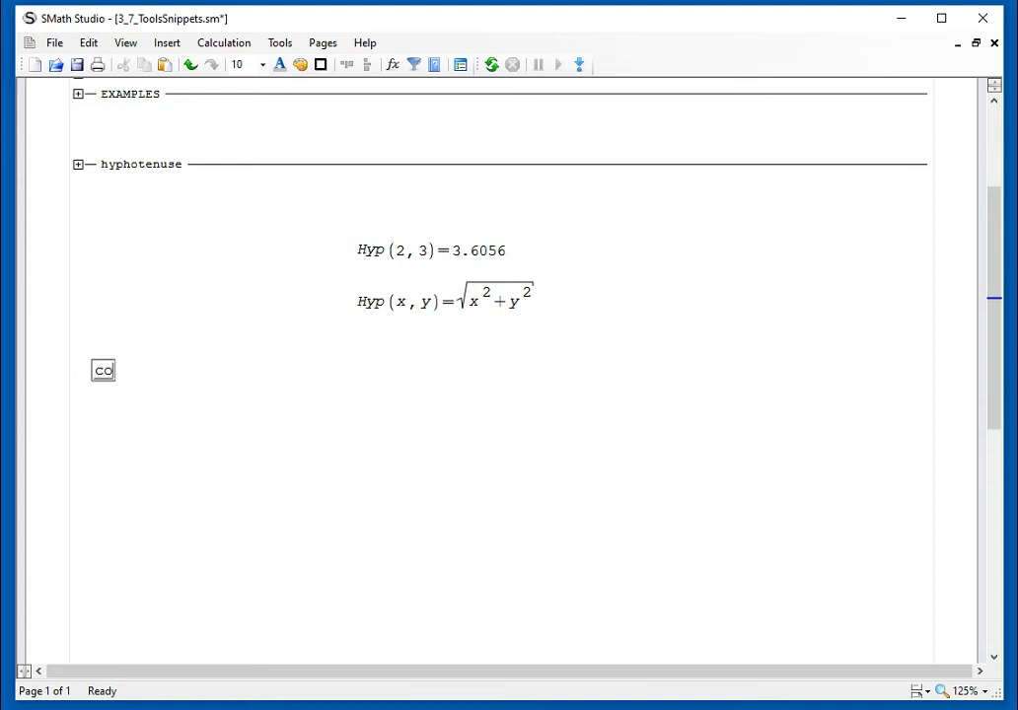
type("s(p")
key("ctrl+g")
type("/6=")
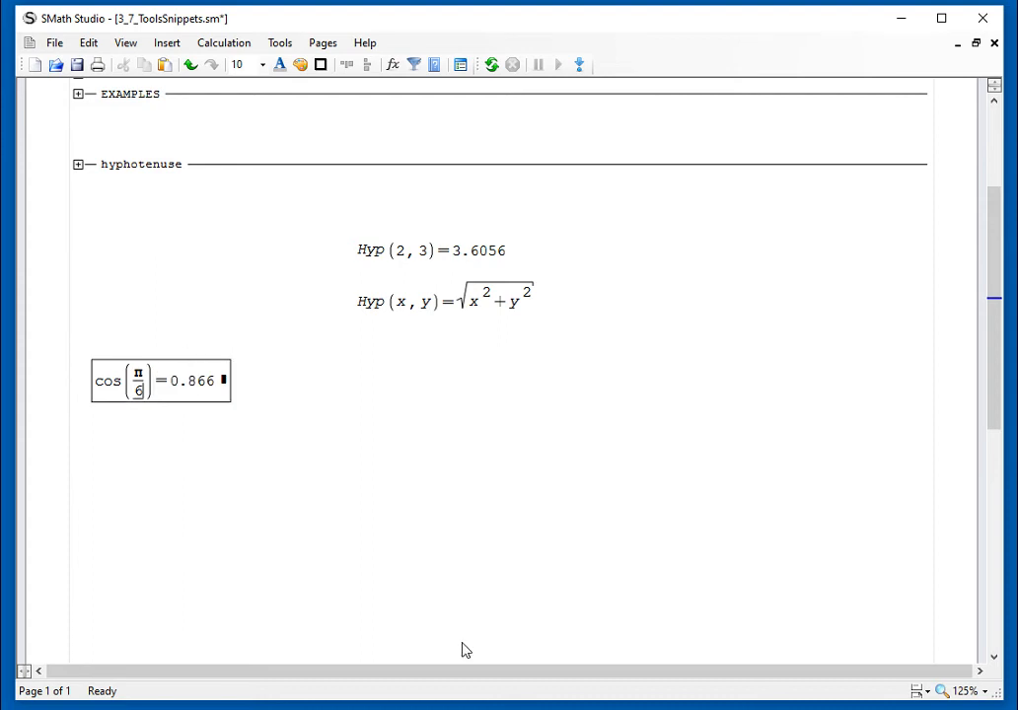
left_click(435, 483)
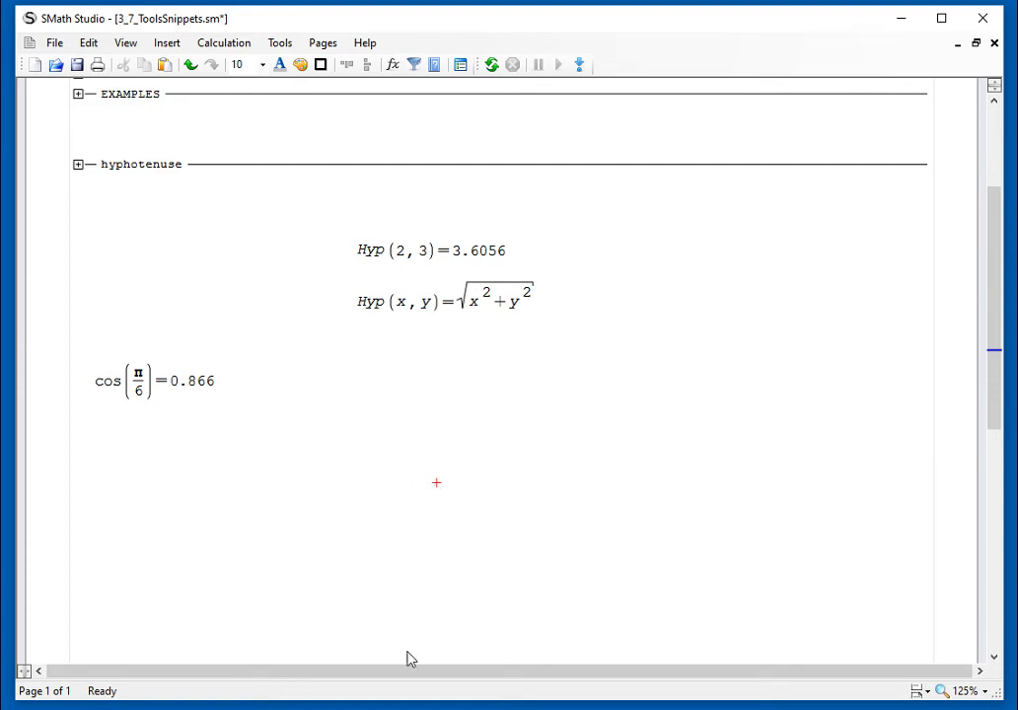
Step: Insert the Evaluation in Degrees snippet as an area below cos(π/6) and briefly expand it to check its redefined functions
left_click(75, 415)
left_click(170, 45)
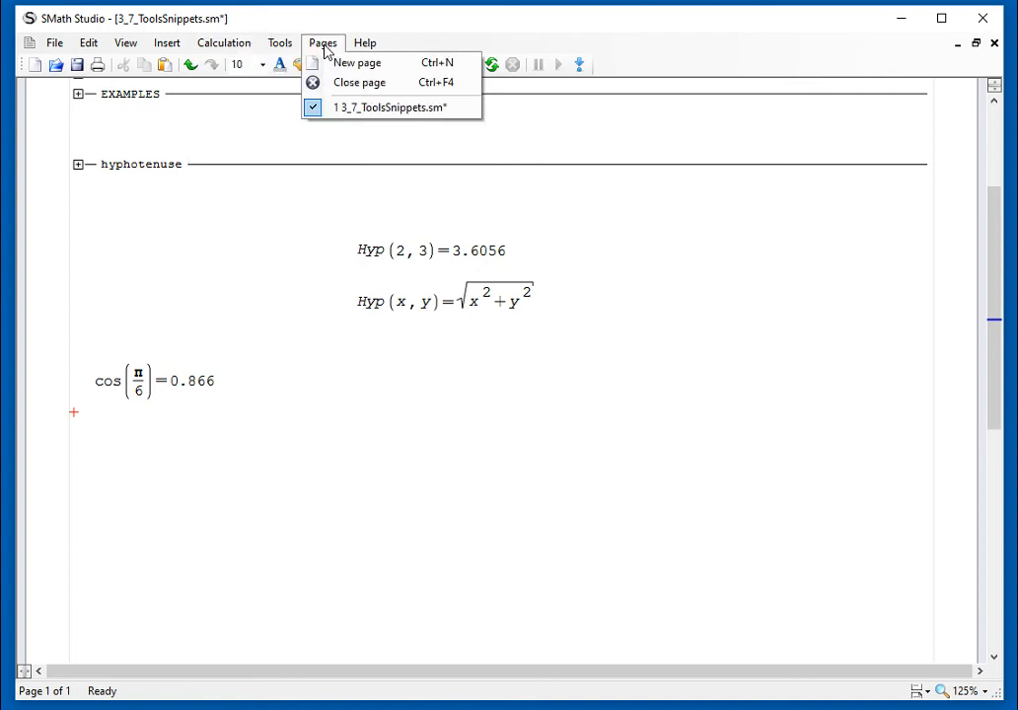
mouse_move(281, 44)
left_click(303, 84)
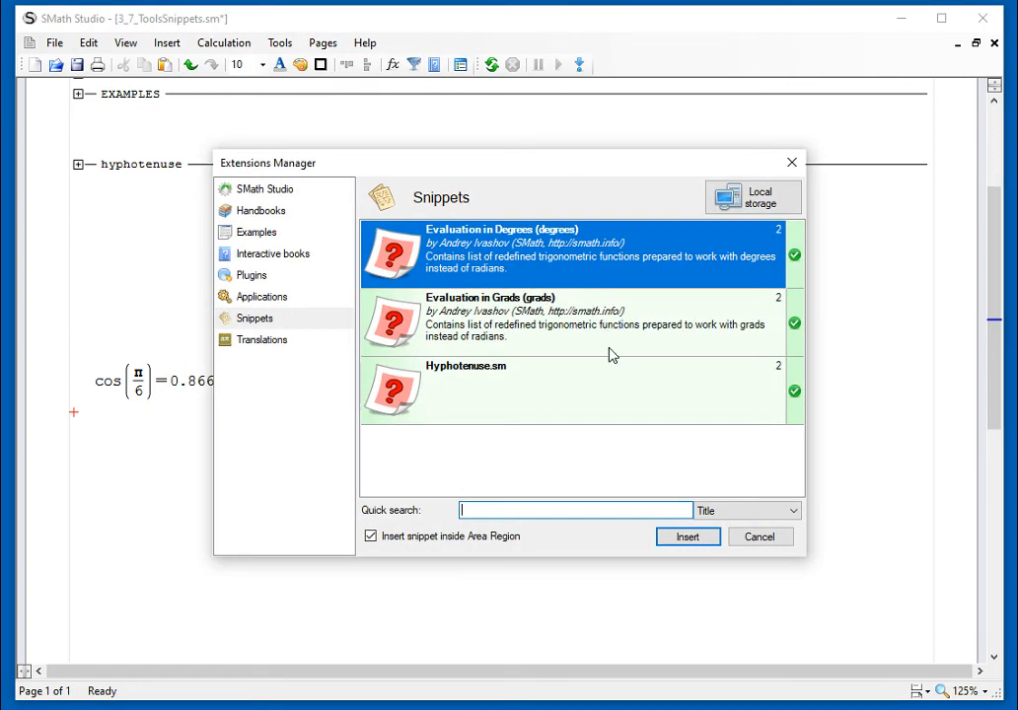
left_click(694, 539)
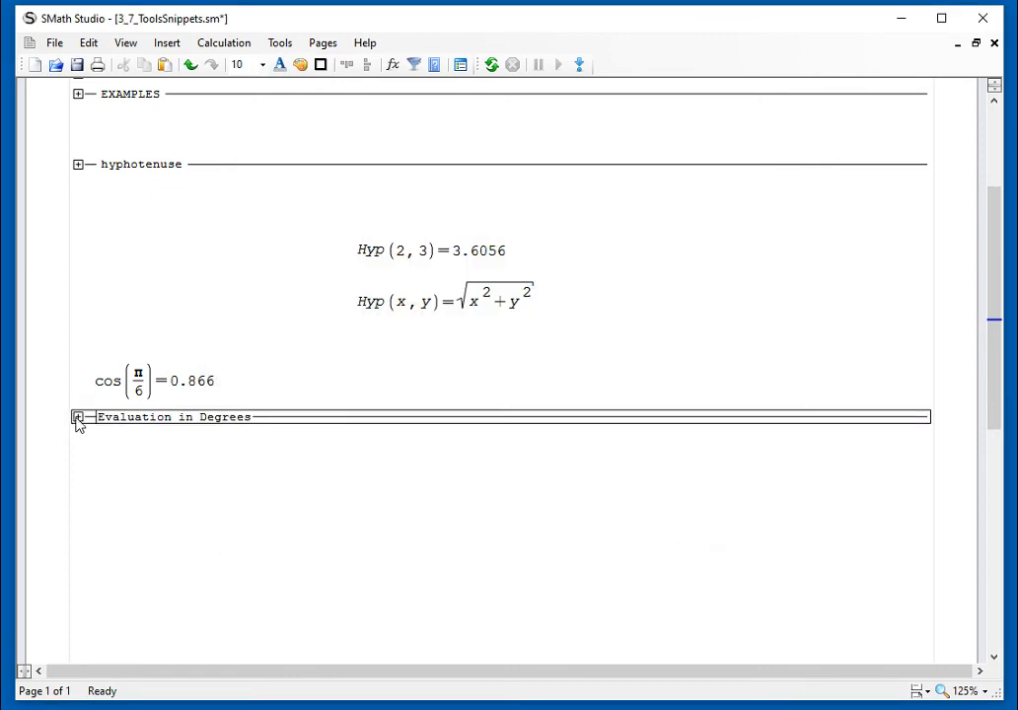
left_click(77, 417)
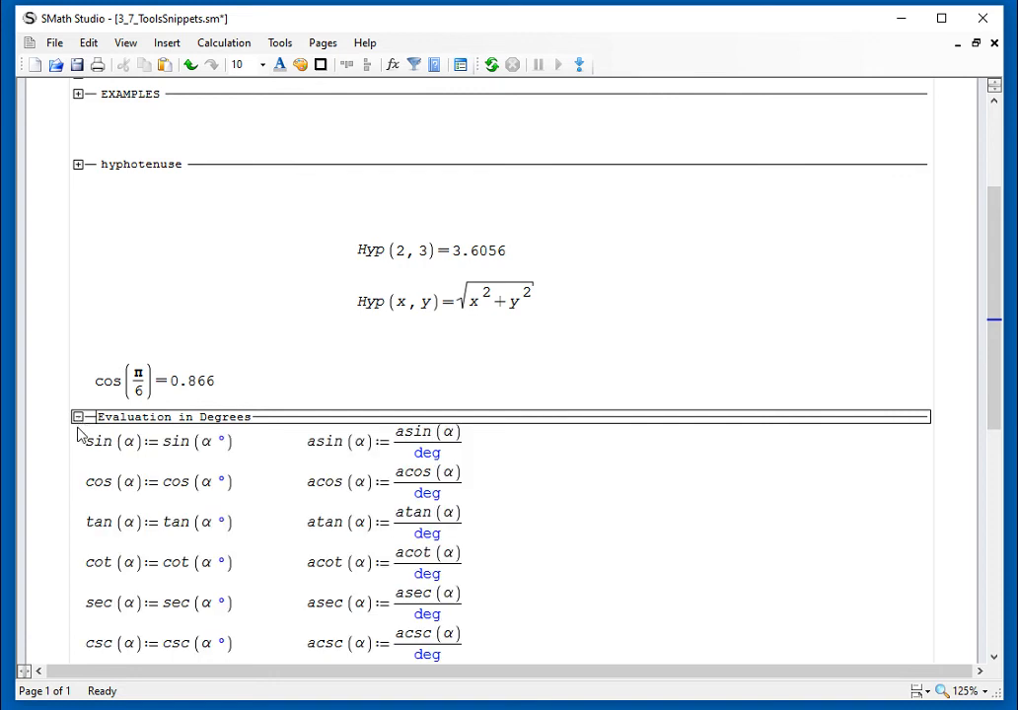
left_click(76, 417)
Step: Evaluate cos(30) below the Evaluation in Degrees area and move the expression up closer to that area
left_click(89, 466)
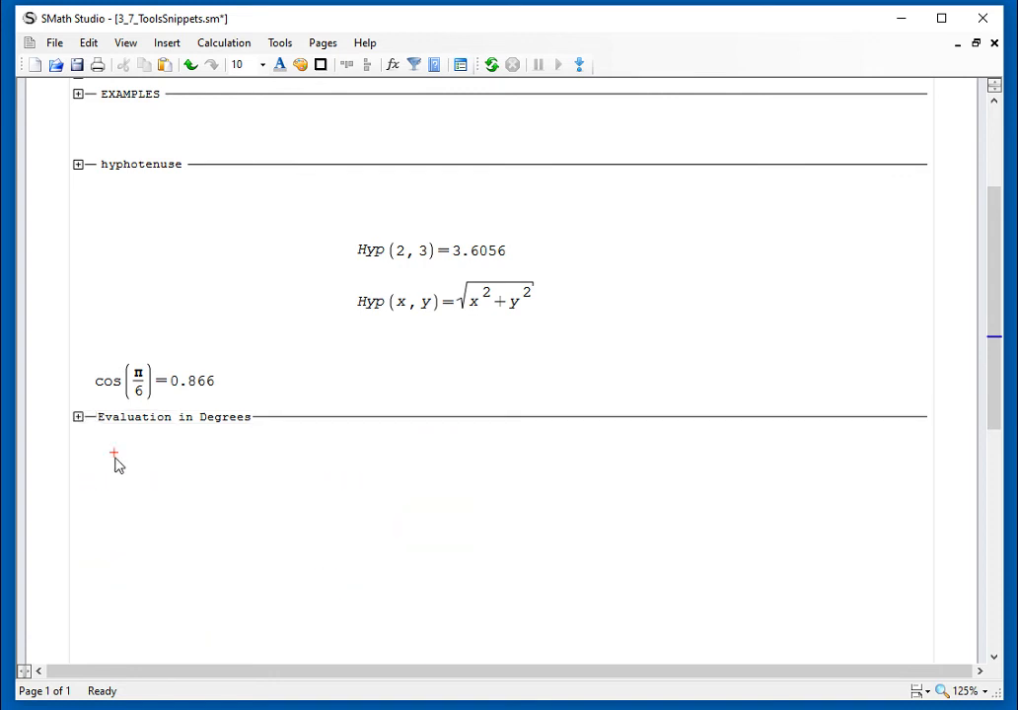
left_click(95, 483)
type("cos")
key("BackSpace")
key("BackSpace")
type("os")
key("BackSpace")
key("BackSpace")
type("o")
key("BackSpace")
type("os(30")
type("=")
scroll(197, 509, "down", 1)
left_click(204, 477)
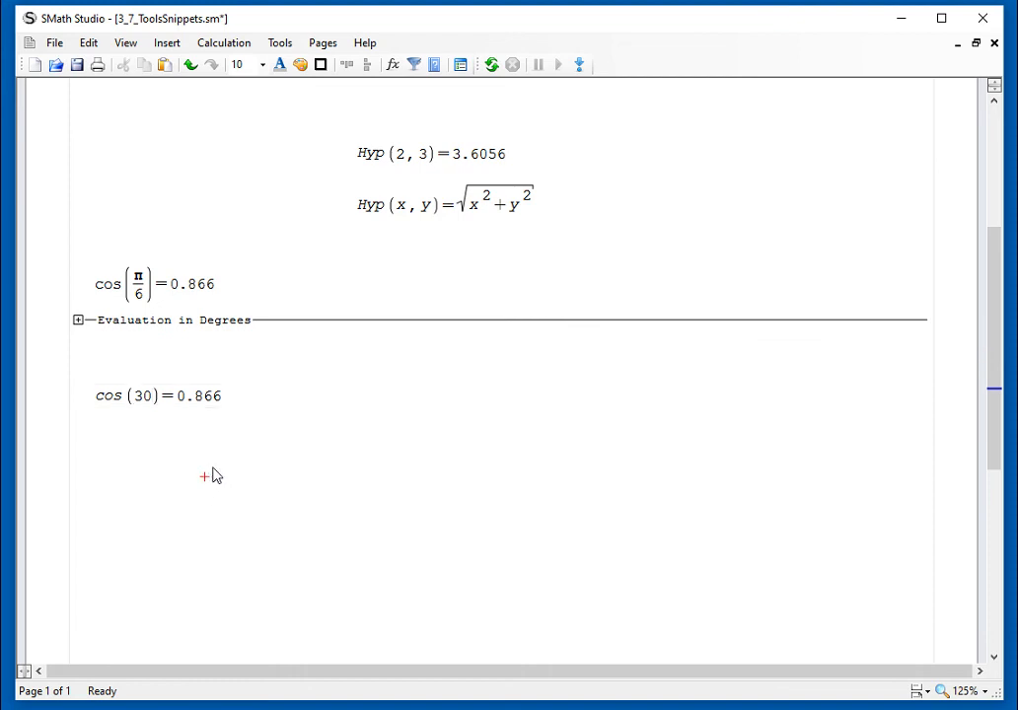
left_click_drag(208, 419, 212, 372)
left_click(356, 439)
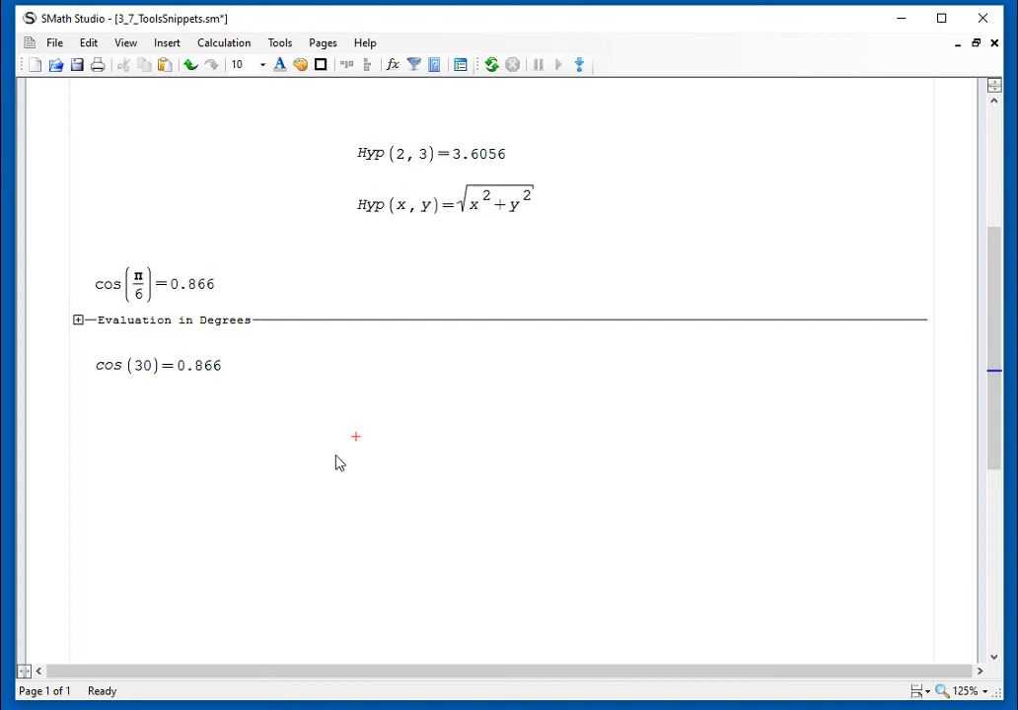
Step: Evaluate acos(0.5) in radians beside cos(π/6), above the Evaluation in Degrees area
left_click(285, 278)
type("acos(")
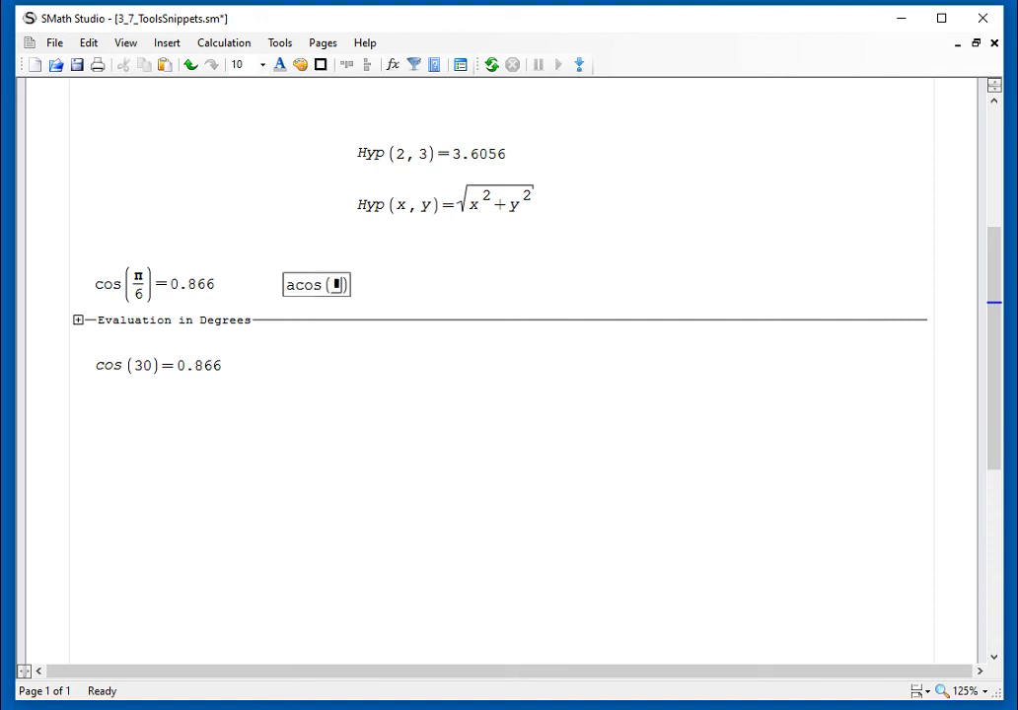
type("0.5)=1.0472")
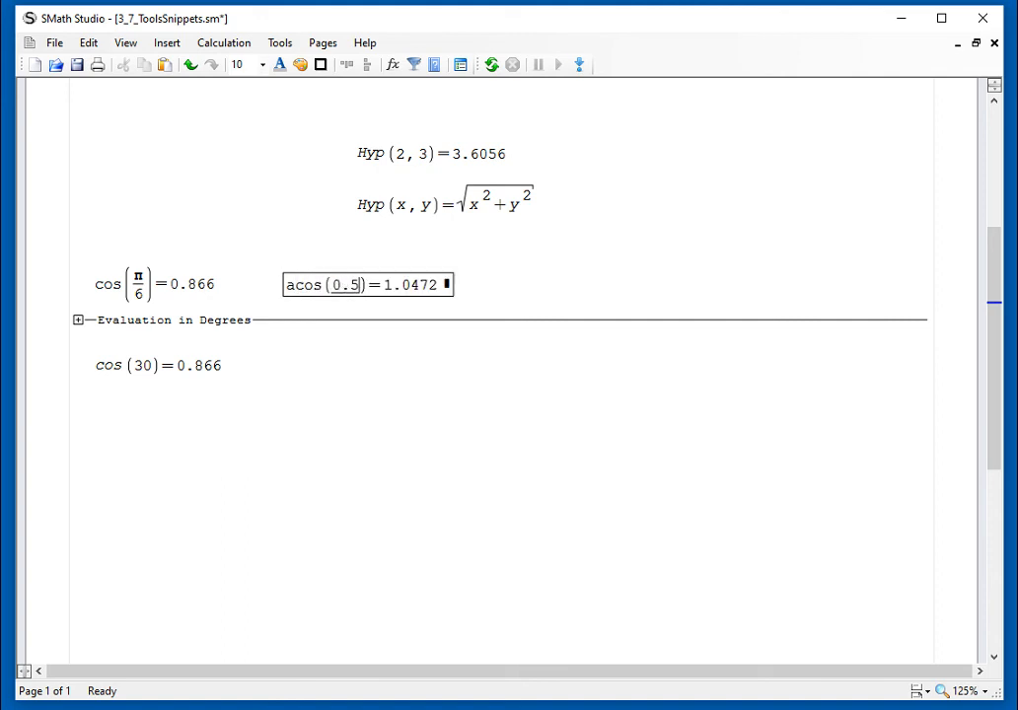
Step: Evaluate acos(0.5) in degrees beside cos(30), below the Evaluation in Degrees area
left_click(285, 355)
type("acos (0.5)=60")
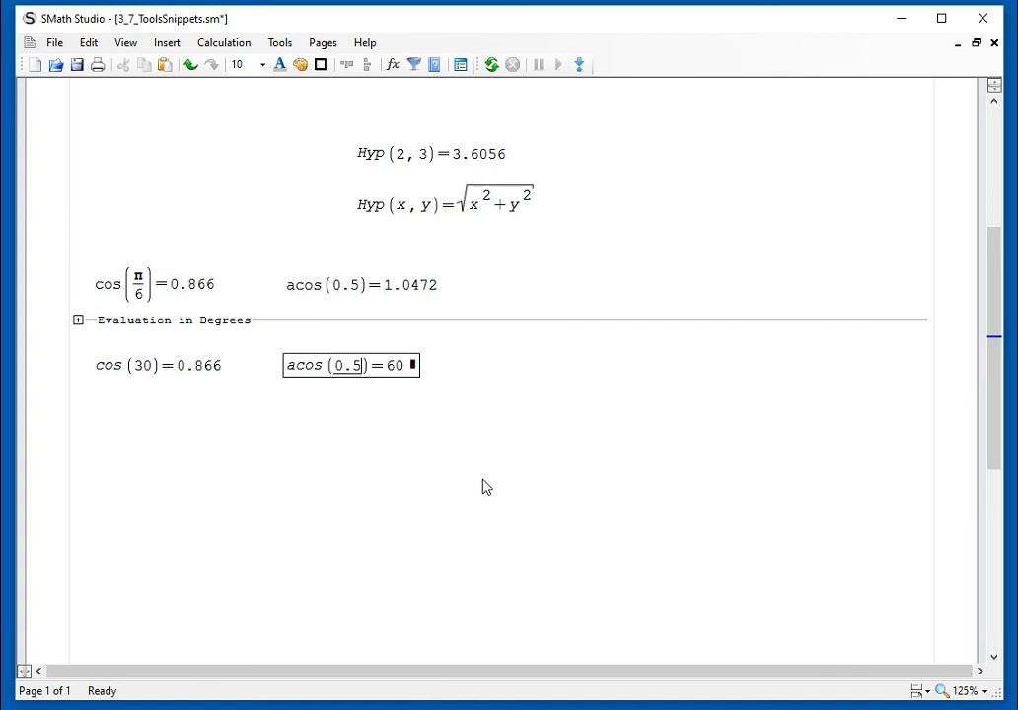
left_click(482, 486)
Step: Review the snippet explanation in the SNIPPETS area, collapse it again and expand the EXAMPLES area
scroll(552, 489, "up", 3)
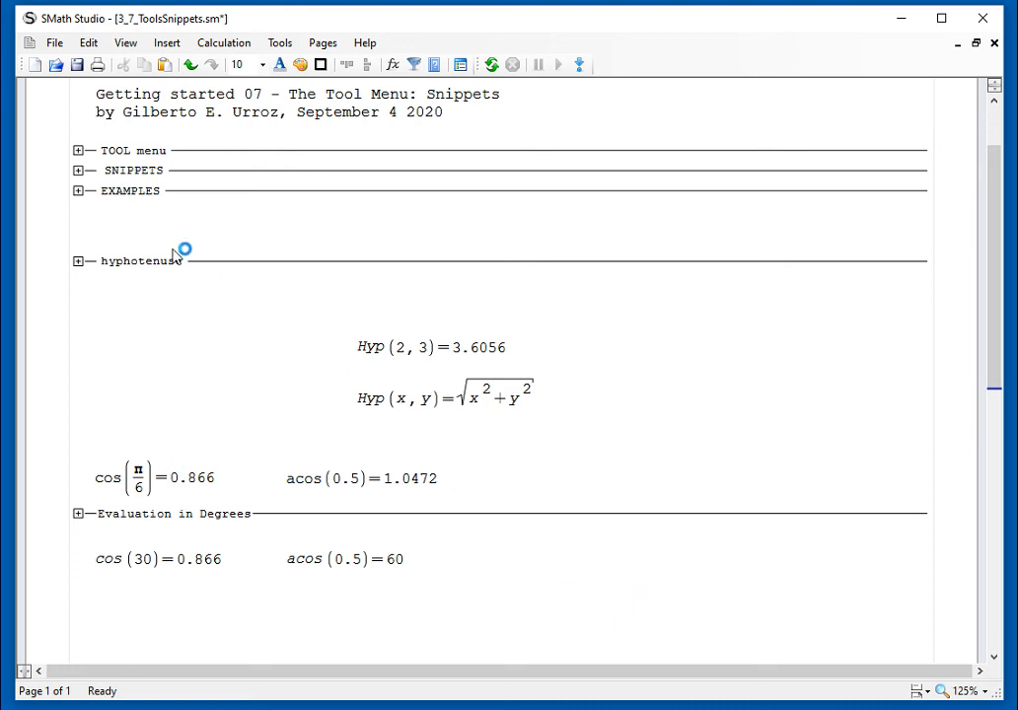
left_click(78, 171)
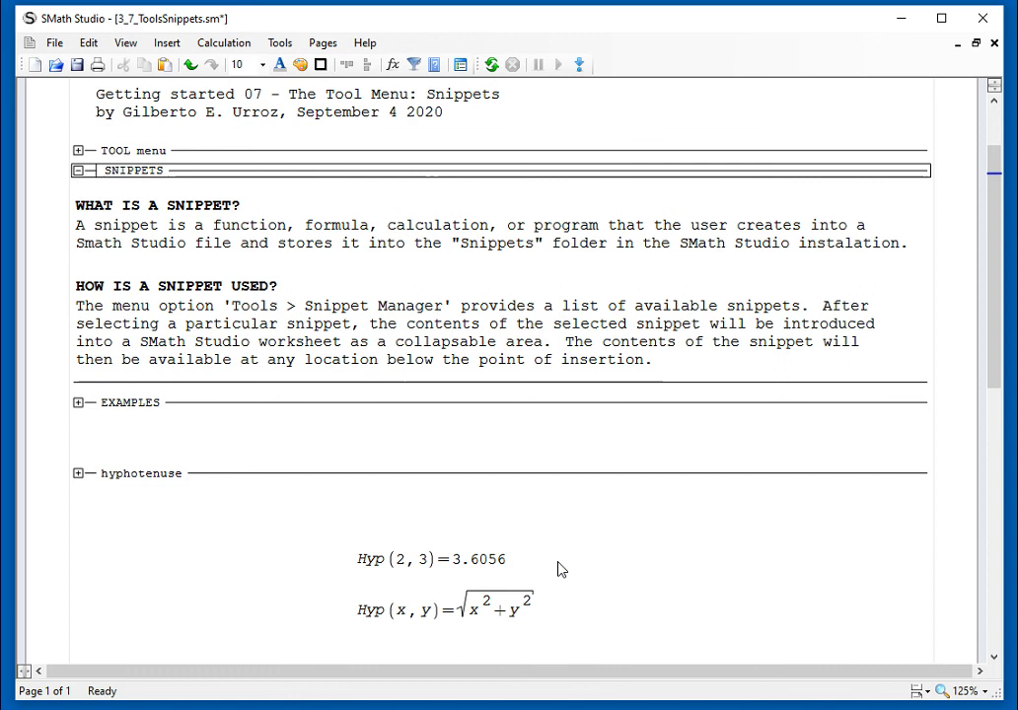
left_click(78, 170)
left_click(78, 191)
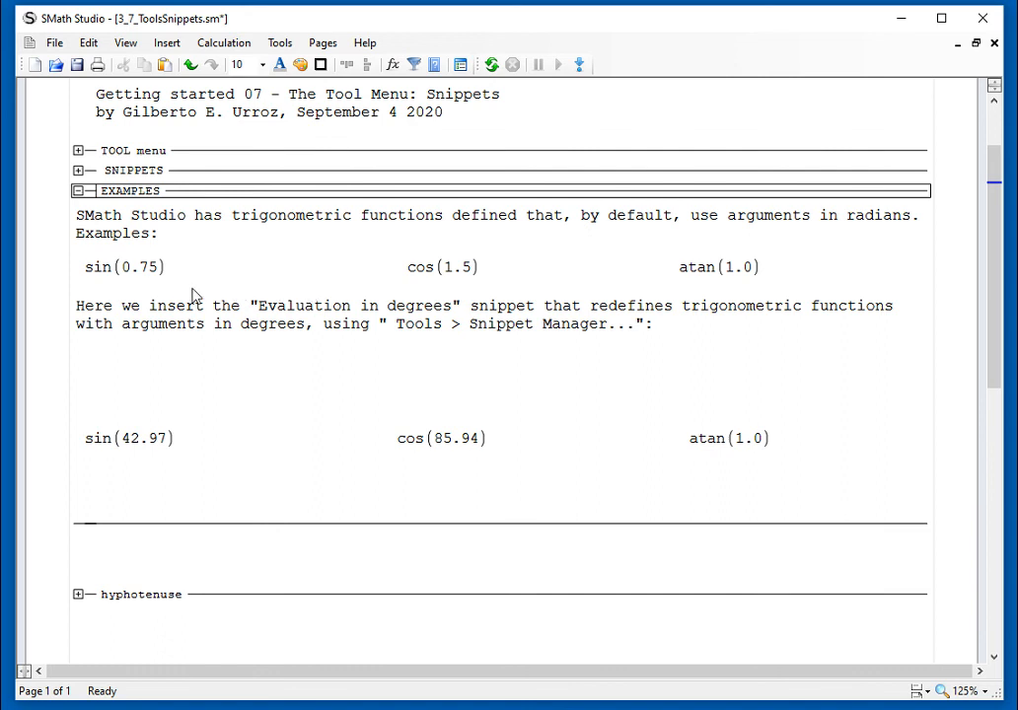
Step: Evaluate the sin(0.75) example in radians in the EXAMPLES area
scroll(151, 513, "down", 3)
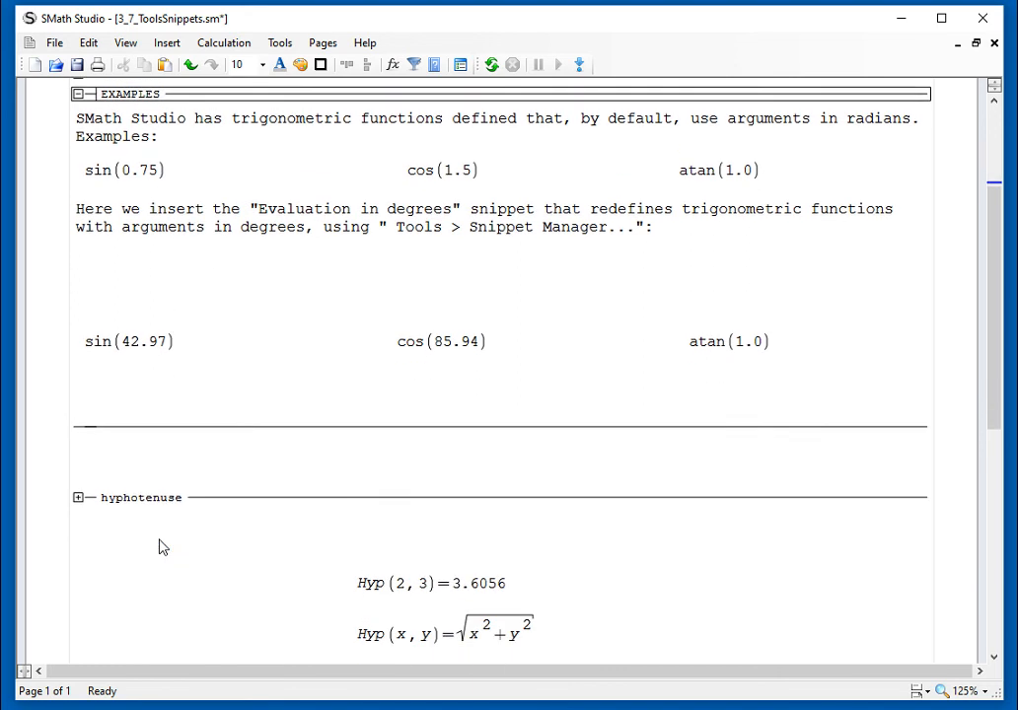
scroll(160, 580, "up", 3)
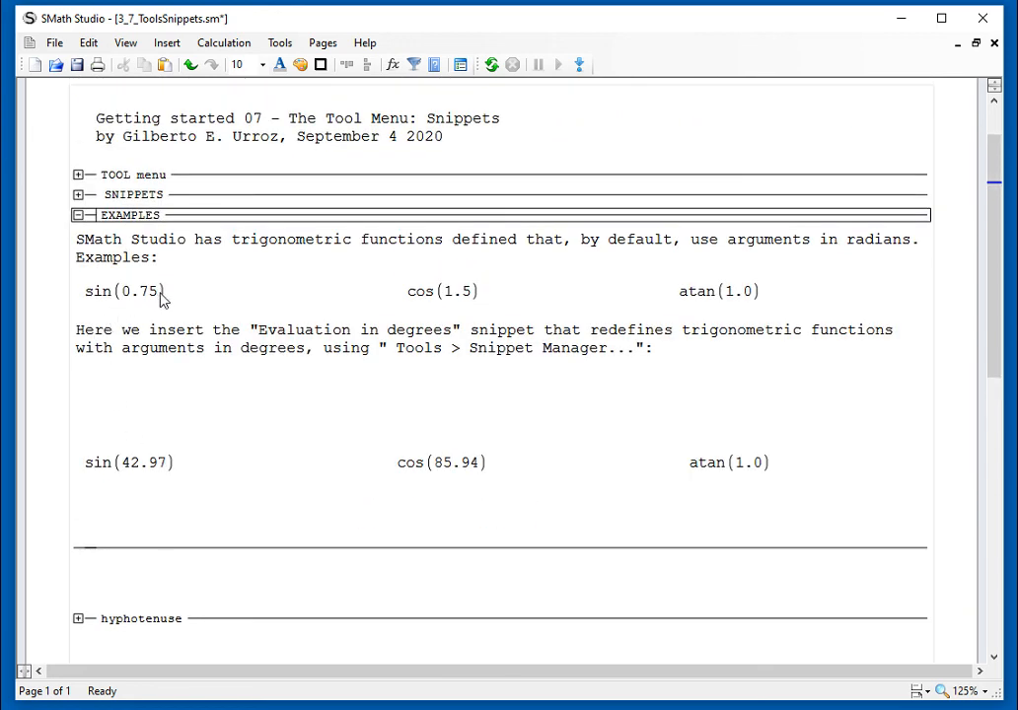
left_click(164, 299)
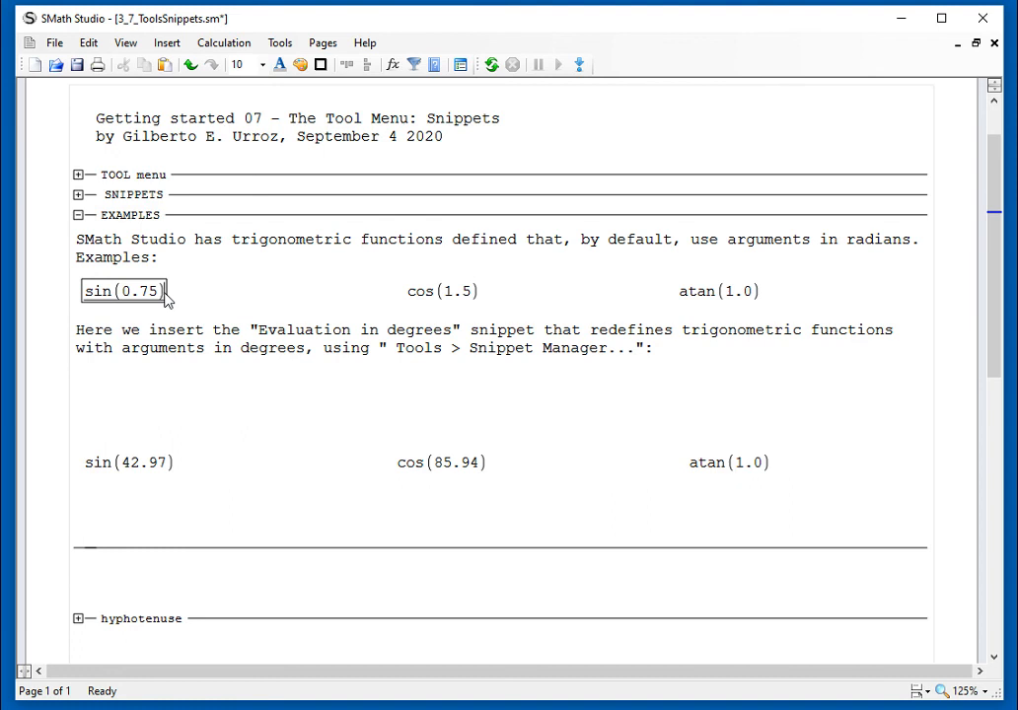
type("=0.6816")
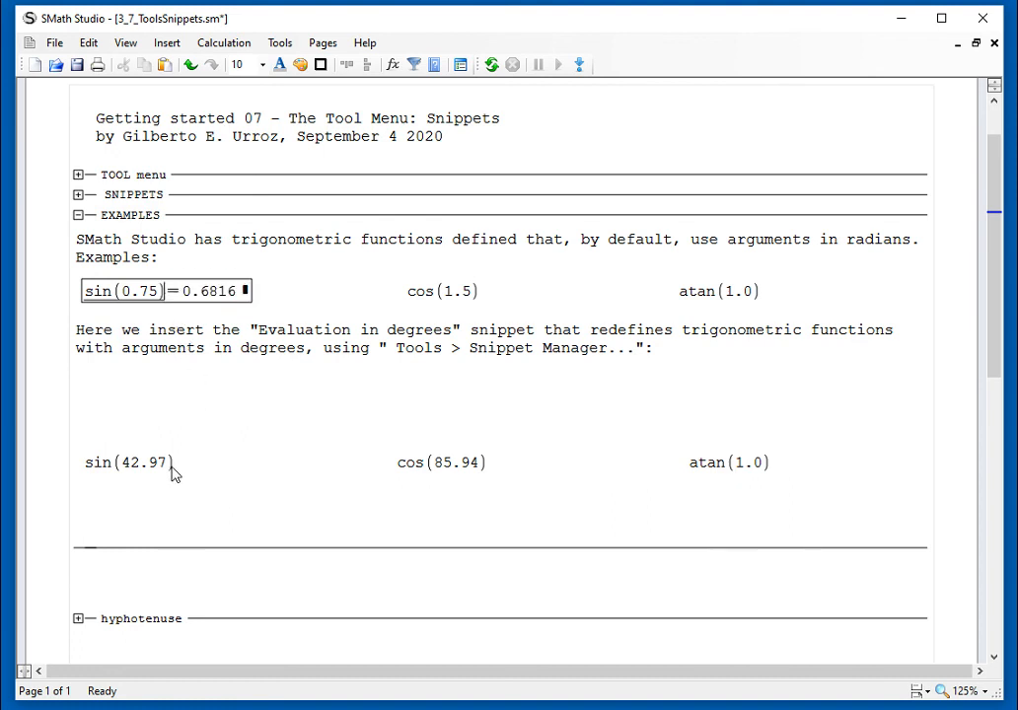
Step: Evaluate 0.75 with the result unit deg in the blank space above sin(42.97), converting the angle to degrees
left_click(82, 394)
type("0.75")
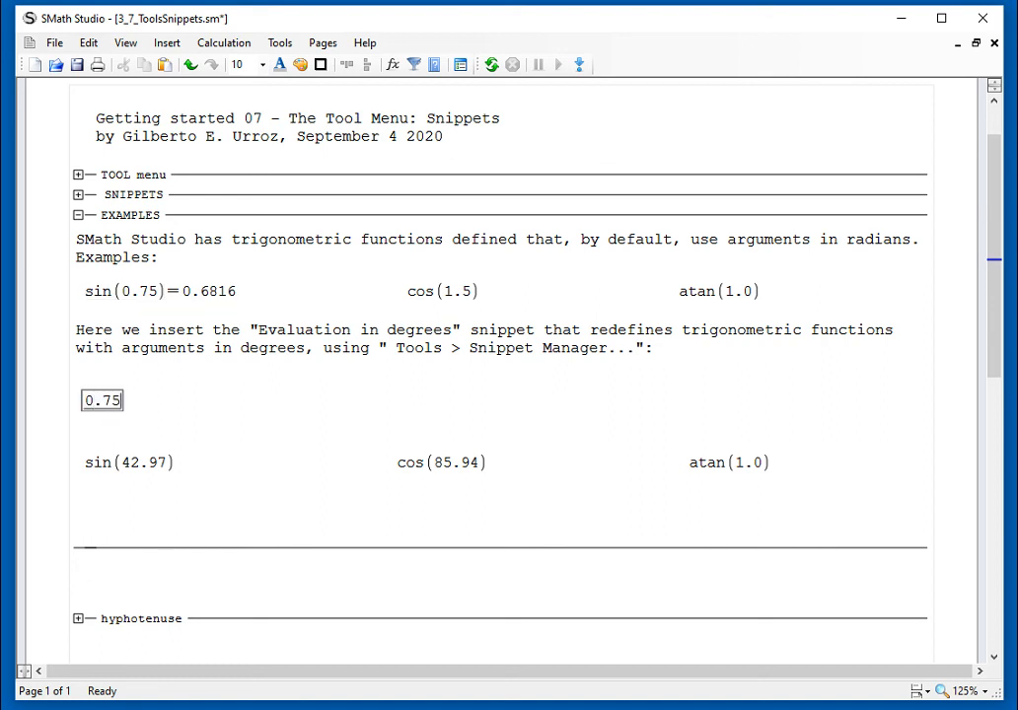
type("=0.75")
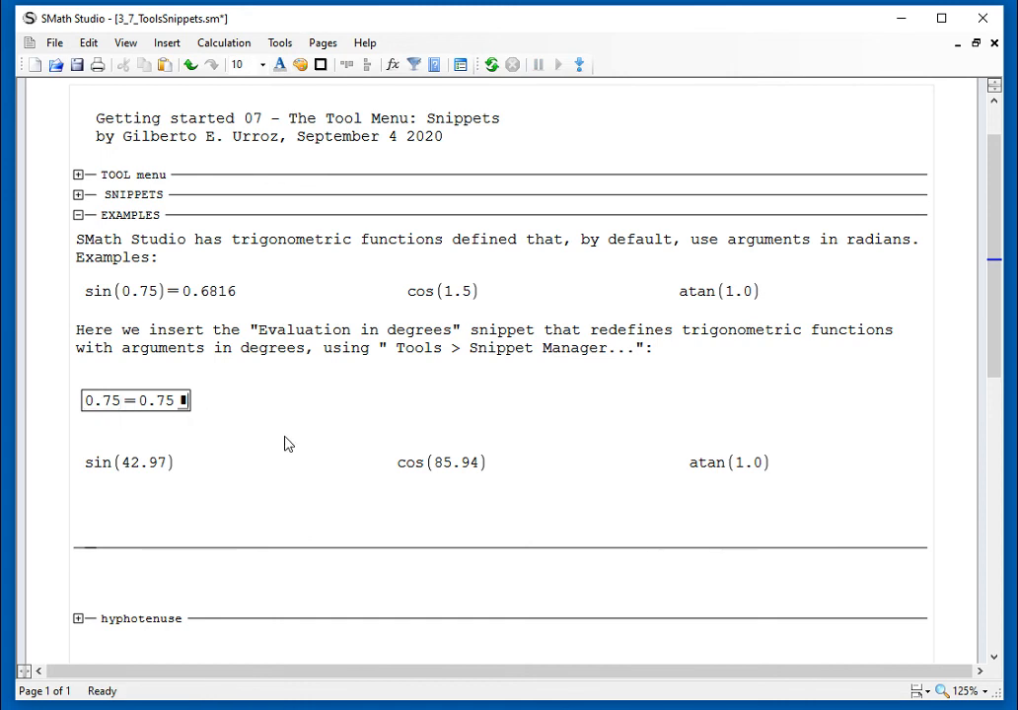
type("rdeg")
key("Return")
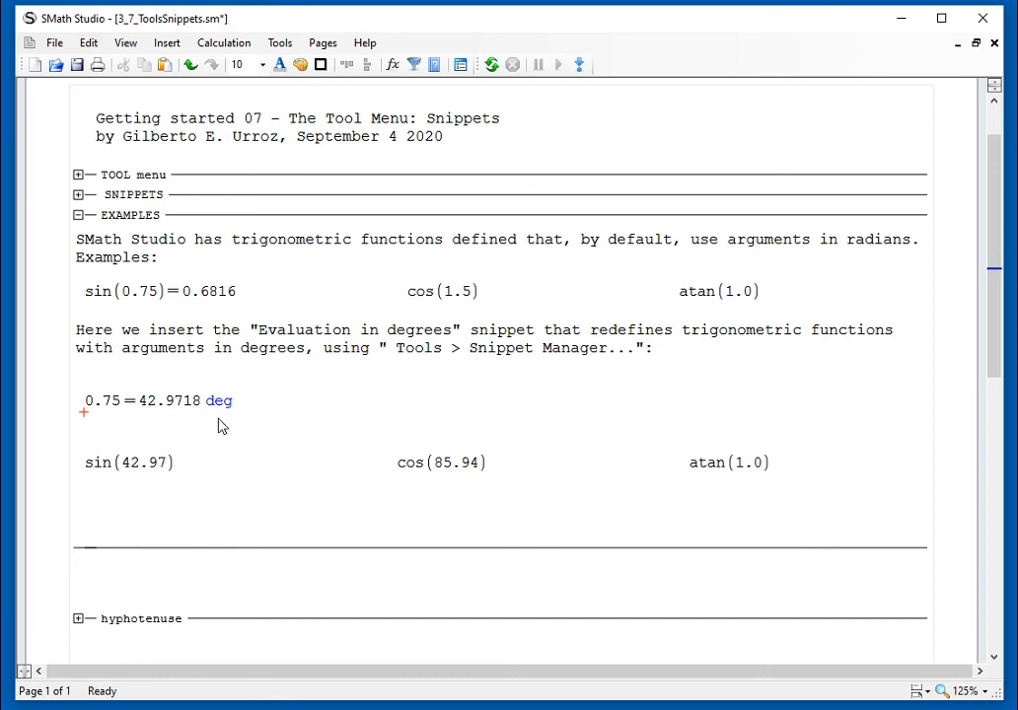
Step: Copy the sin(42.97) example below the Evaluation in Degrees area, under cos(30), and evaluate it there
scroll(256, 420, "down", 3)
left_click_drag(204, 396, 136, 387)
scroll(211, 379, "down", 10)
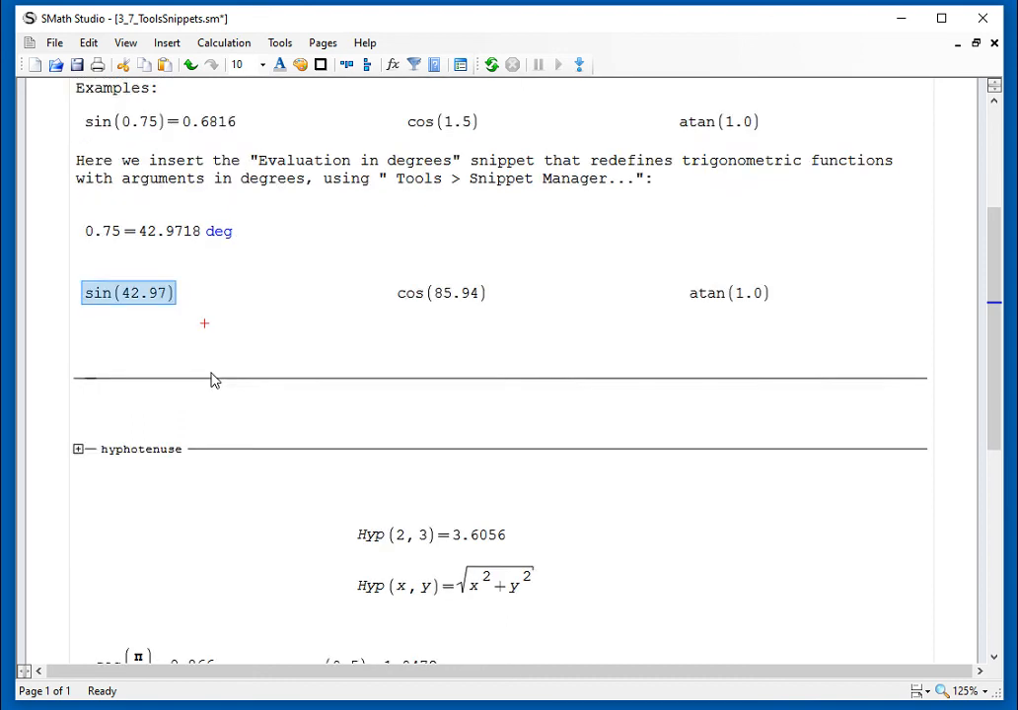
left_click(90, 571)
key("ctrl+v")
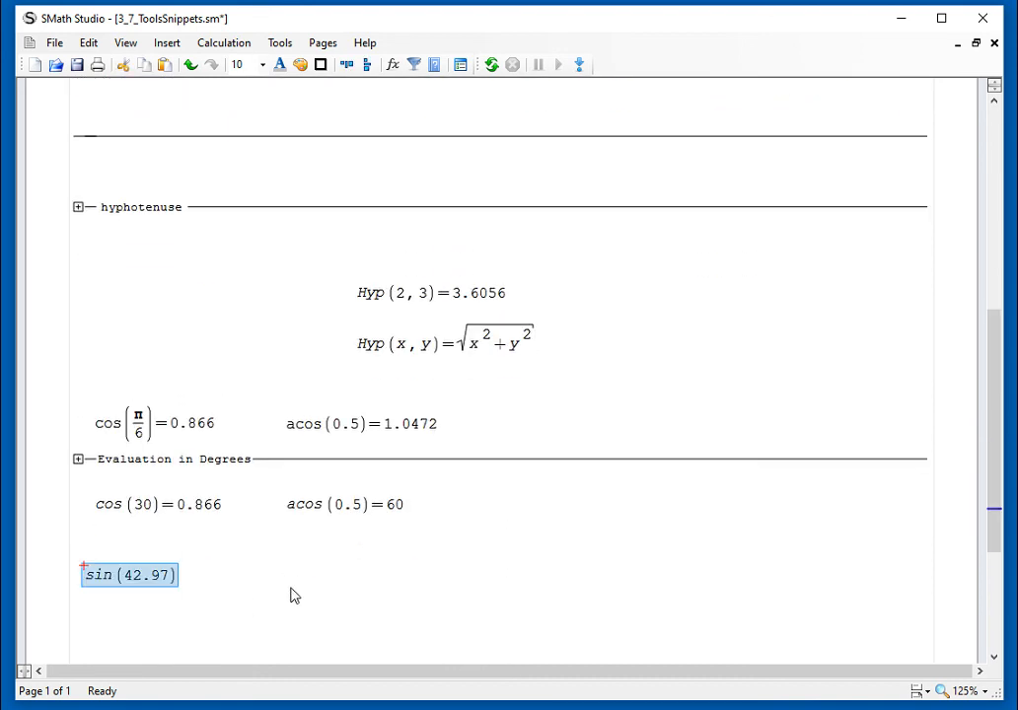
left_click(186, 592)
type("=0.6816")
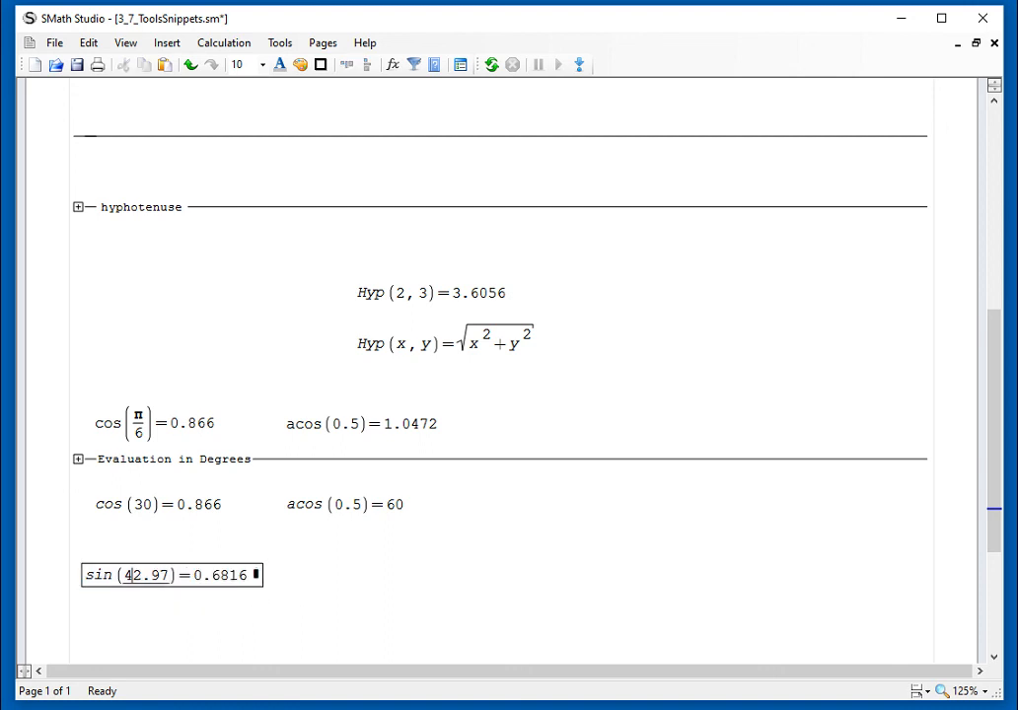
left_click(318, 589)
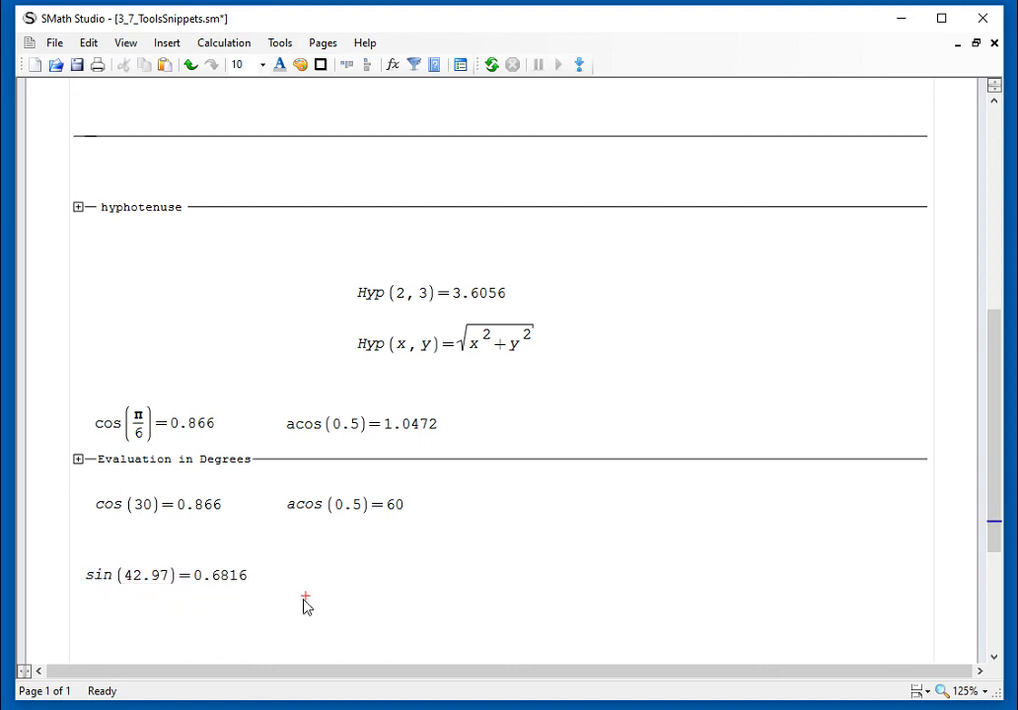
Step: Compare with the sin(0.75) result in the EXAMPLES area, and switch to the ScreenCover.txt title page in Notepad
scroll(301, 603, "up", 5)
left_click(220, 101)
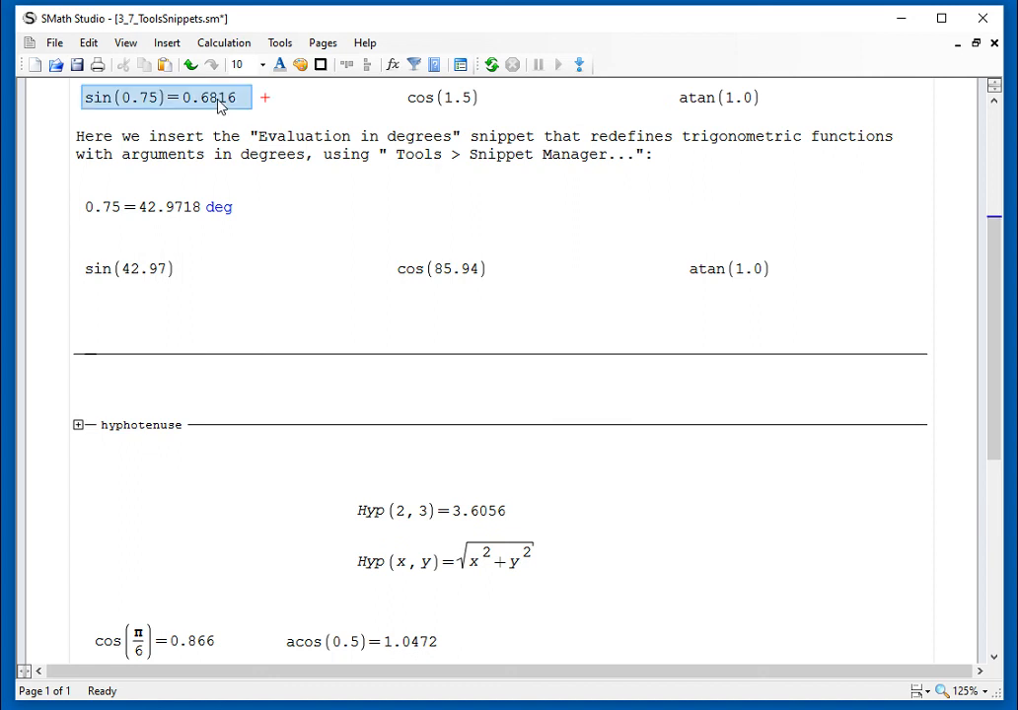
scroll(296, 209, "up", 5)
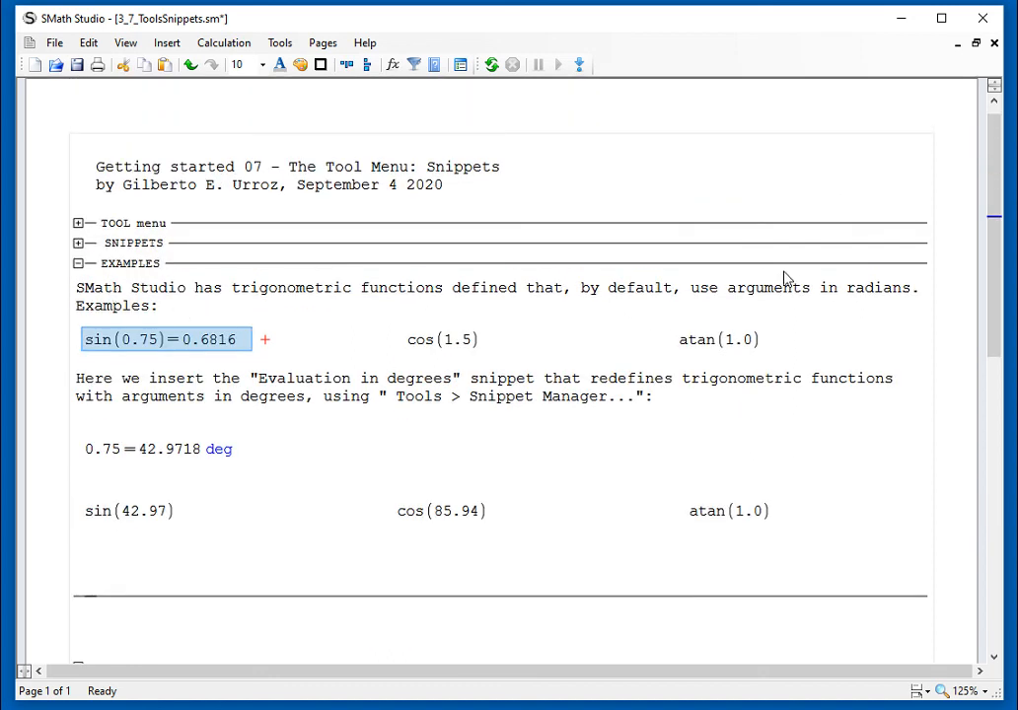
left_click(996, 636)
left_click_drag(995, 465, 986, 219)
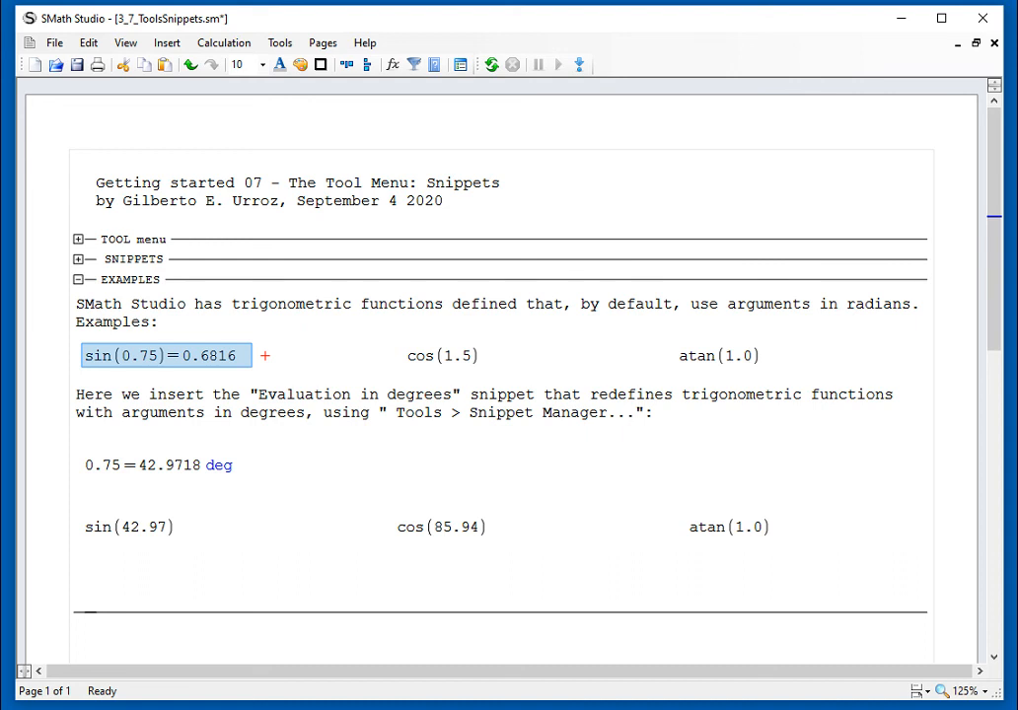
key("alt+Tab")
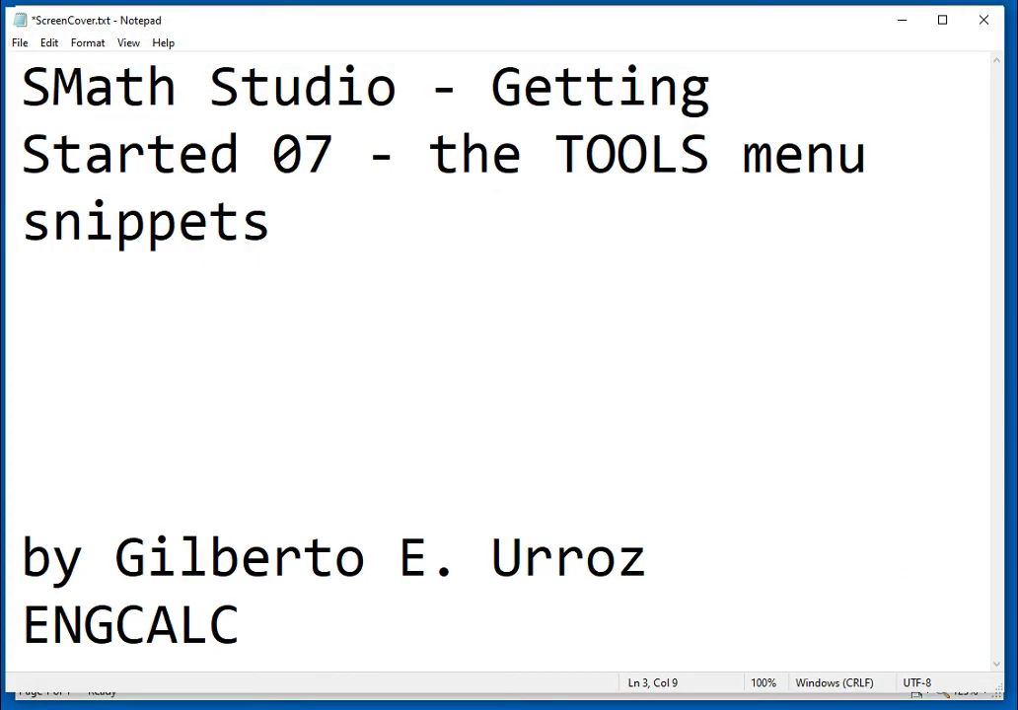